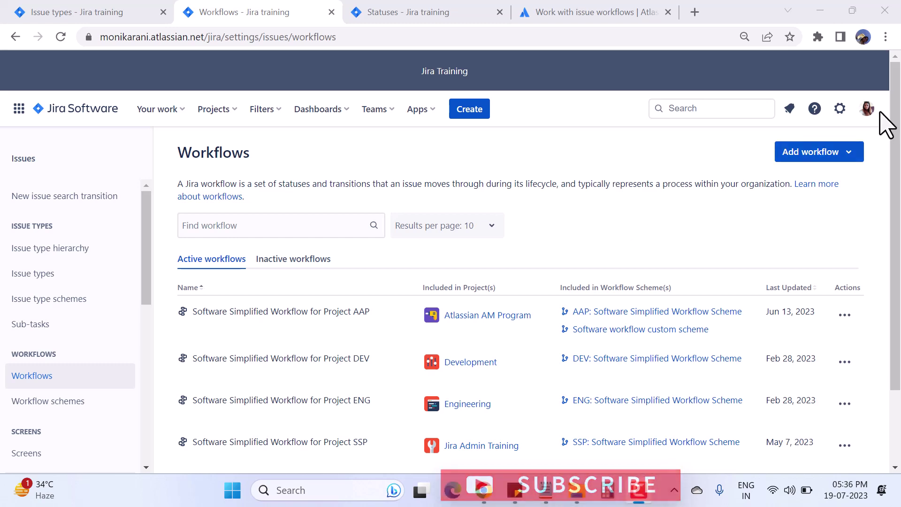
On the Workflows admin page, show the Add workflow options Create new and Import from marketplace
{"action": "left_click", "coordinate": [840, 110]}
{"action": "scroll", "coordinate": [676, 338], "scroll_direction": "down", "scroll_amount": 2}
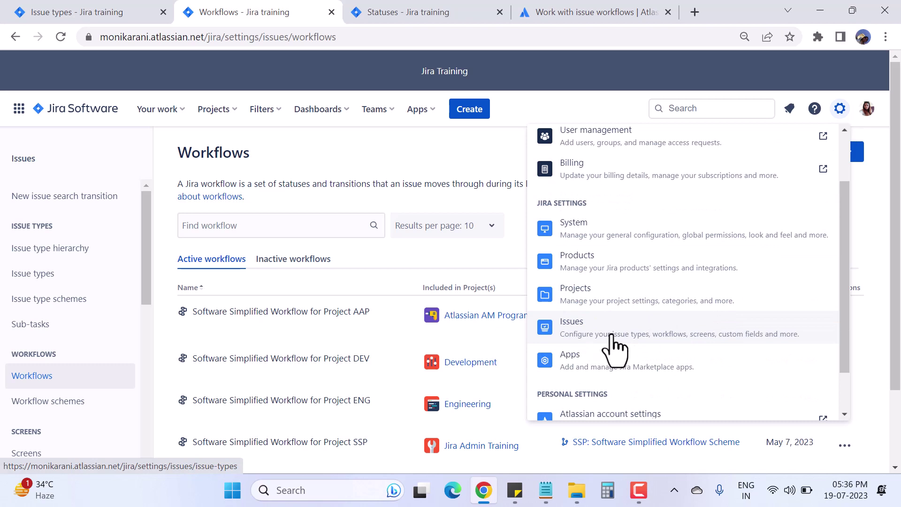
{"action": "left_click", "coordinate": [475, 165]}
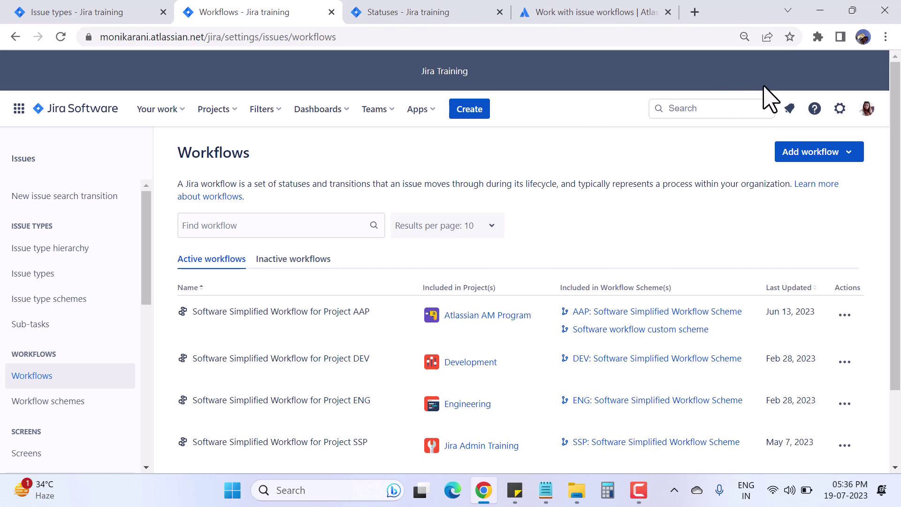
{"action": "scroll", "coordinate": [513, 230], "scroll_direction": "down", "scroll_amount": 2}
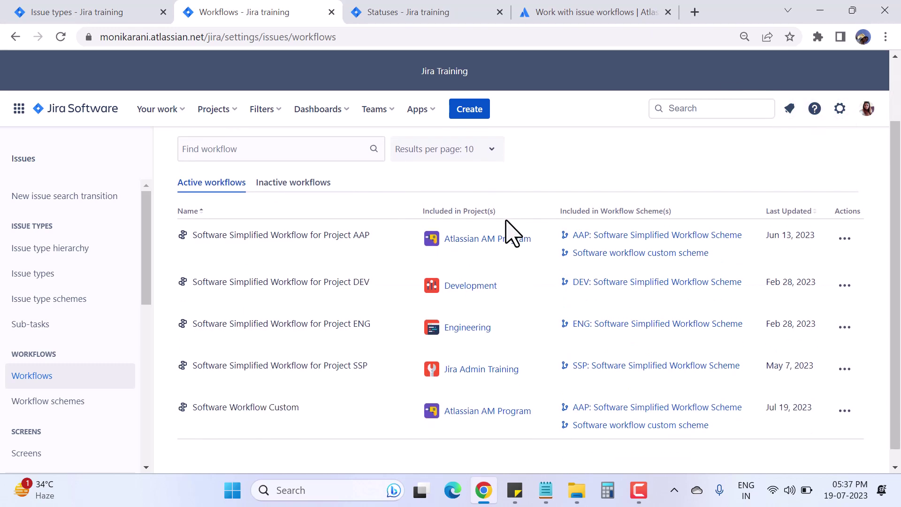
{"action": "scroll", "coordinate": [305, 343], "scroll_direction": "up", "scroll_amount": 2}
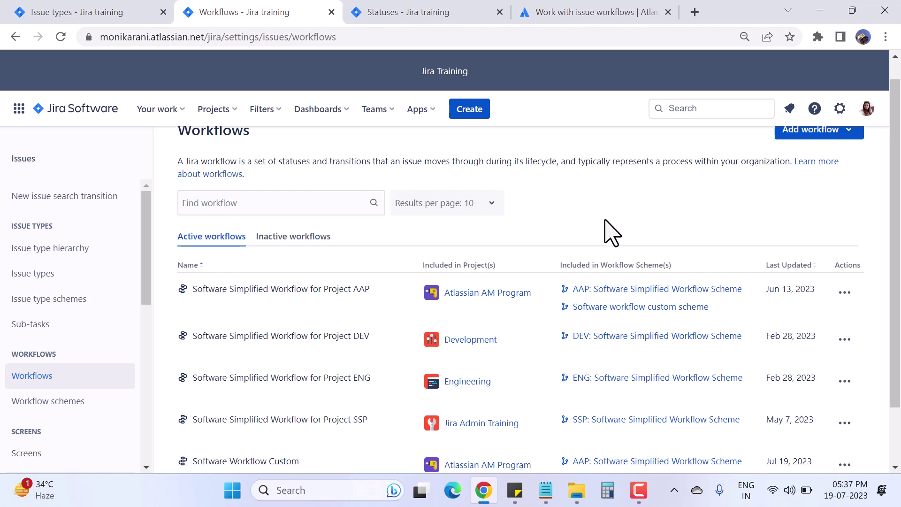
{"action": "scroll", "coordinate": [638, 254], "scroll_direction": "up", "scroll_amount": 1}
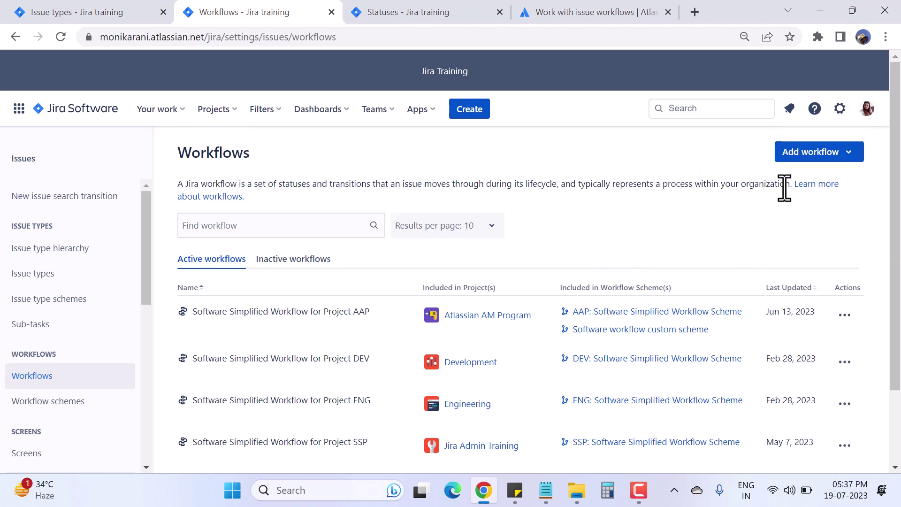
{"action": "left_click", "coordinate": [838, 156]}
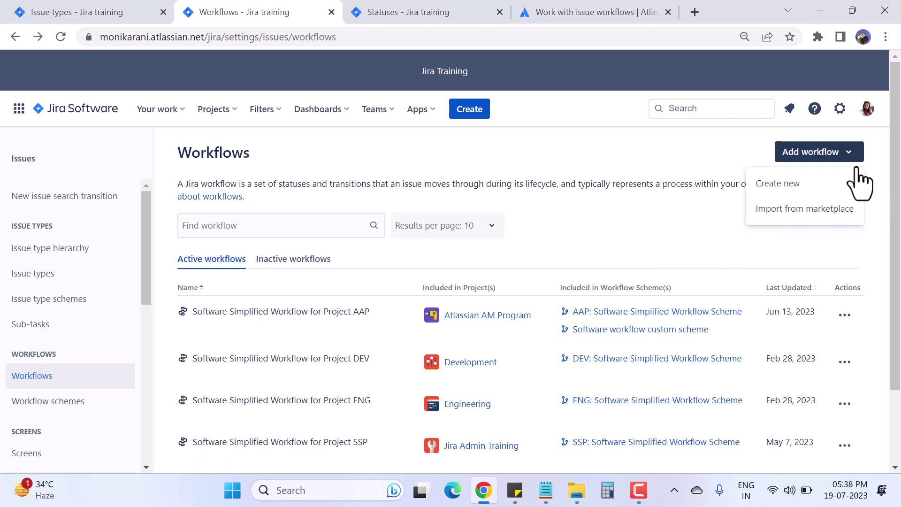
Create a new workflow named 'Demo Workflow' described as 'this is my demoworkflow'
{"action": "left_click", "coordinate": [789, 189]}
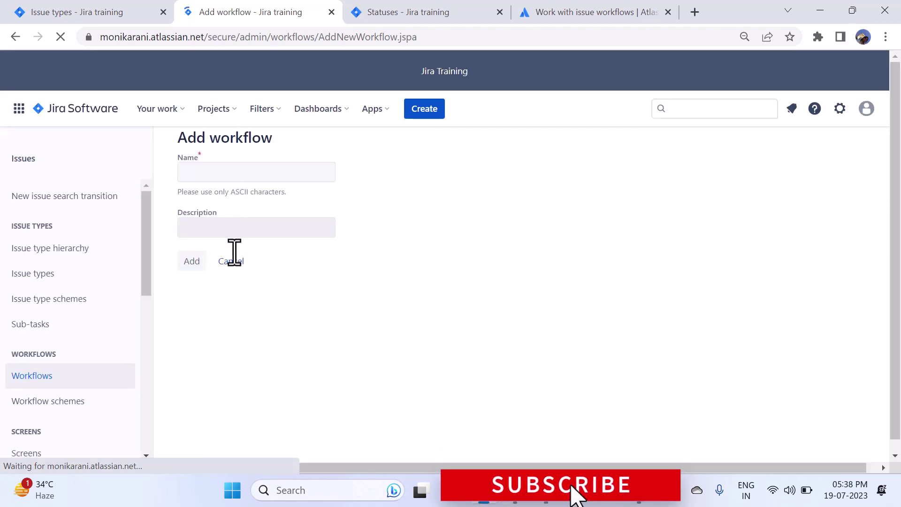
{"action": "left_click", "coordinate": [209, 166]}
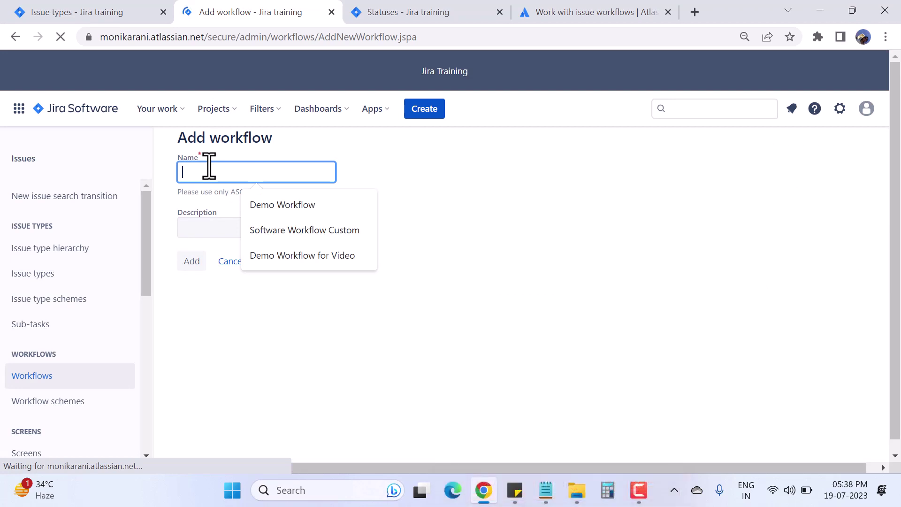
{"action": "type", "text": "demo"}
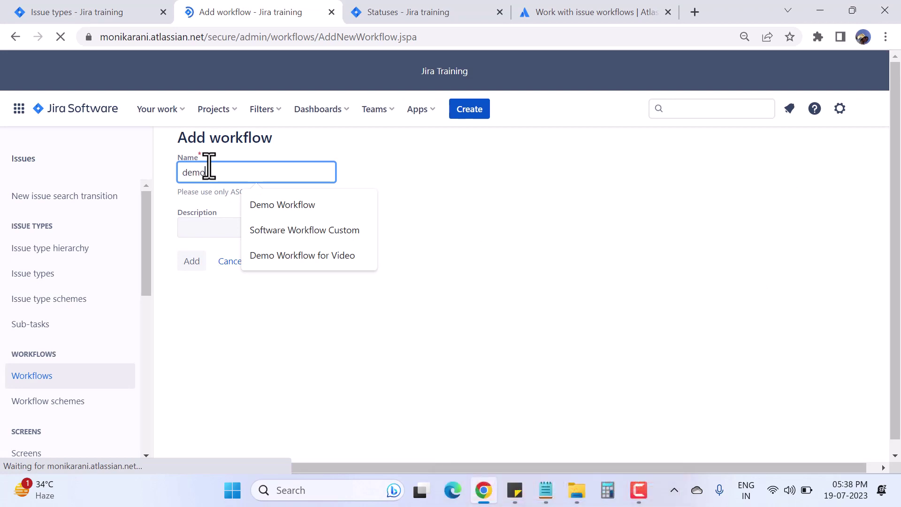
{"action": "type", "text": " worklo"}
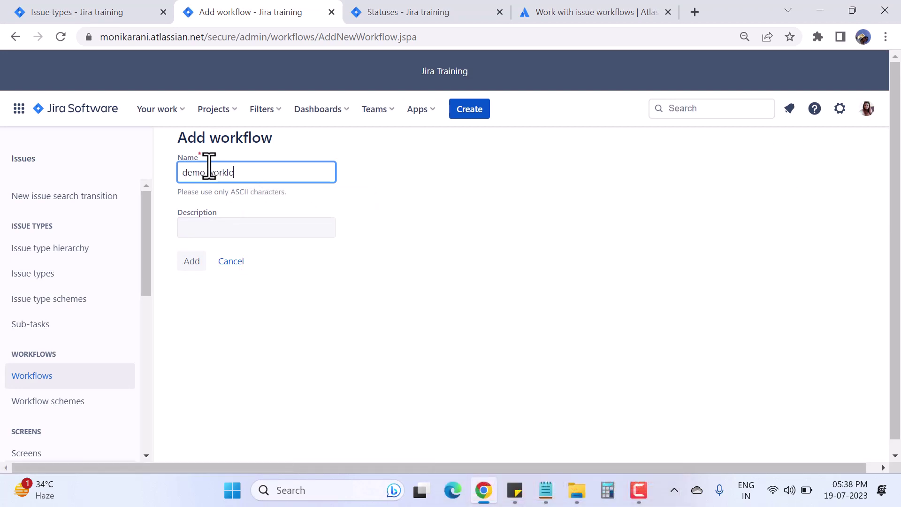
{"action": "key", "text": "BackSpace"}
{"action": "key", "text": "BackSpace"}
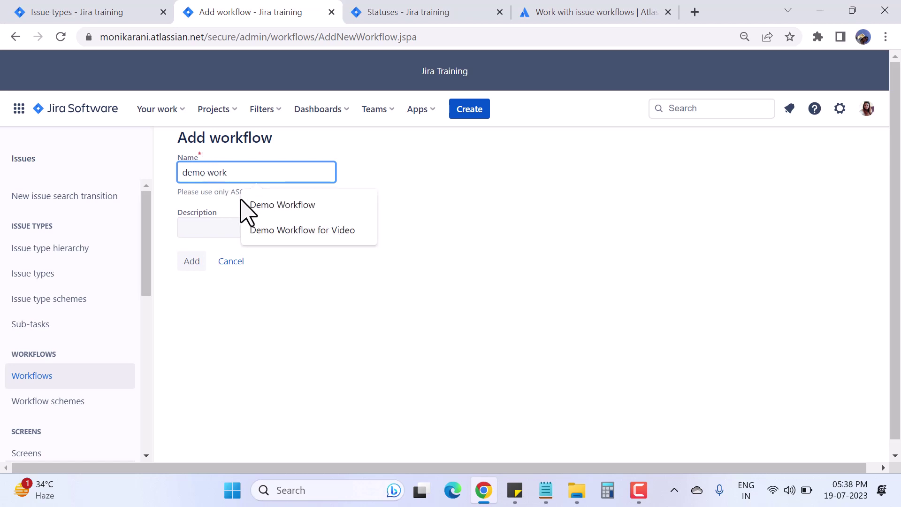
{"action": "left_click", "coordinate": [261, 206]}
{"action": "left_click", "coordinate": [225, 226]}
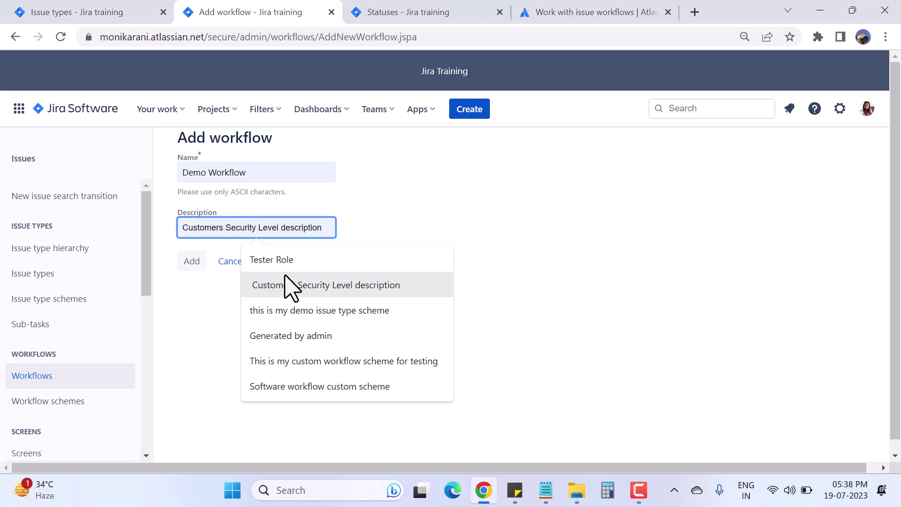
{"action": "left_click", "coordinate": [303, 315]}
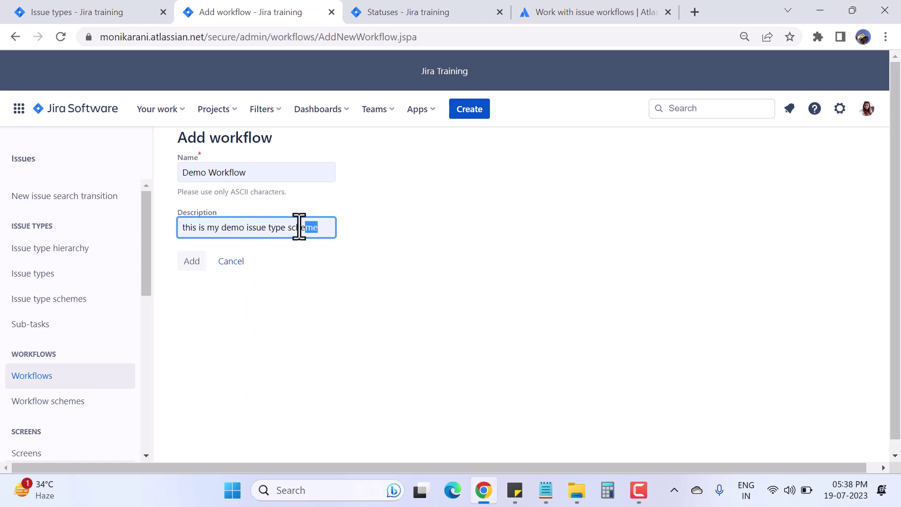
{"action": "left_click_drag", "start_coordinate": [302, 227], "coordinate": [241, 227]}
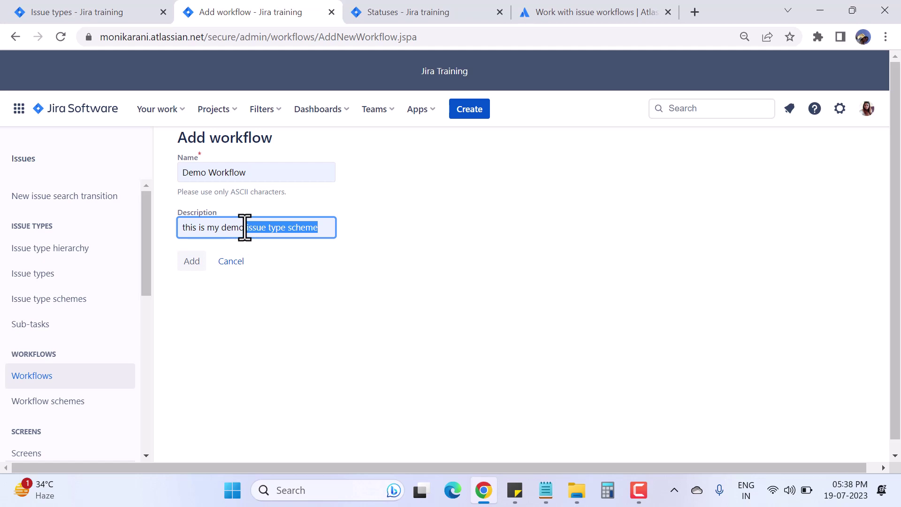
{"action": "type", "text": "workflow"}
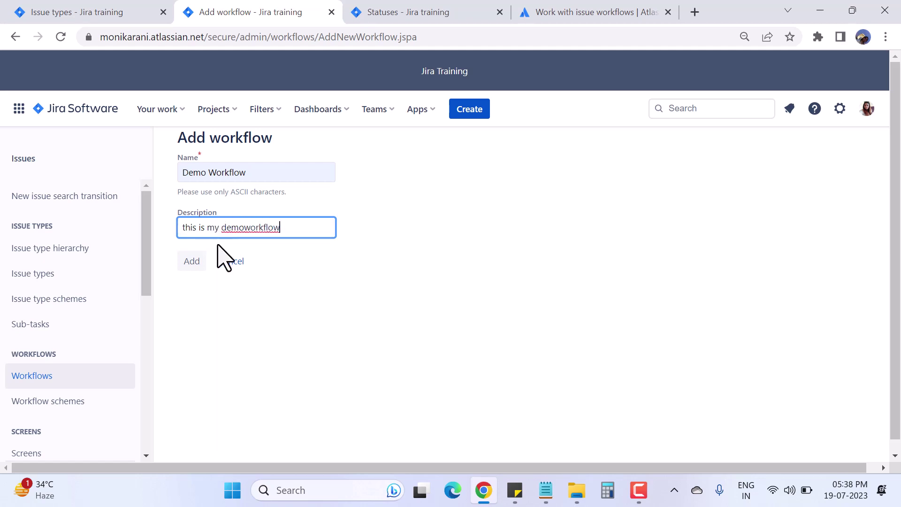
{"action": "left_click", "coordinate": [192, 262]}
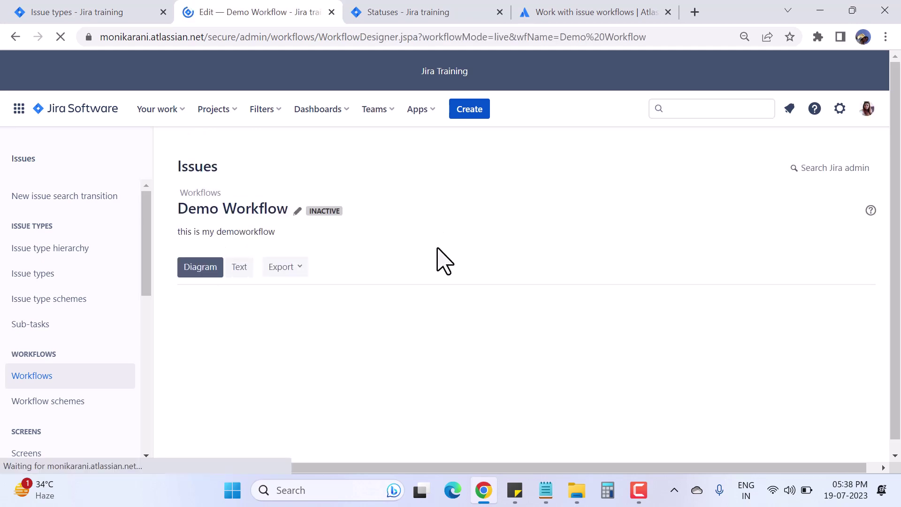
Dismiss the browser zoom warning in the workflow designer
{"action": "left_click_drag", "start_coordinate": [184, 206], "coordinate": [270, 207]}
{"action": "left_click", "coordinate": [418, 222]}
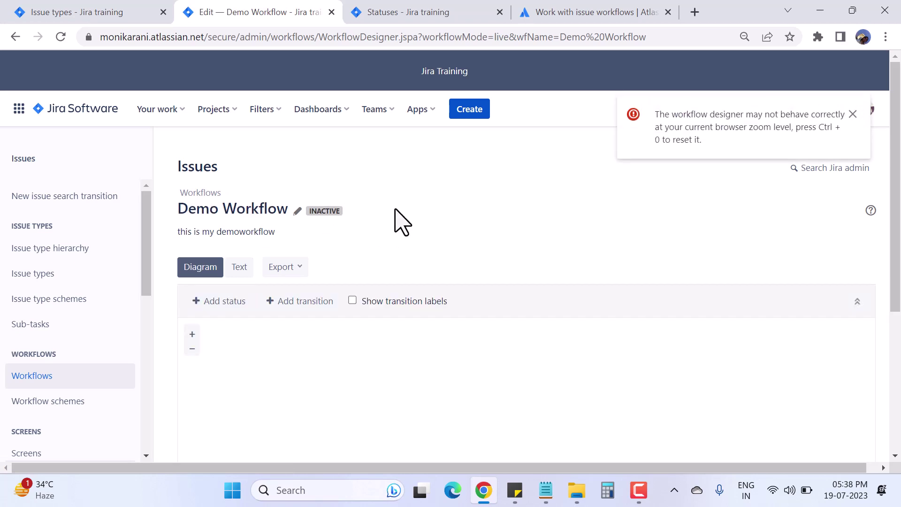
{"action": "left_click", "coordinate": [853, 114]}
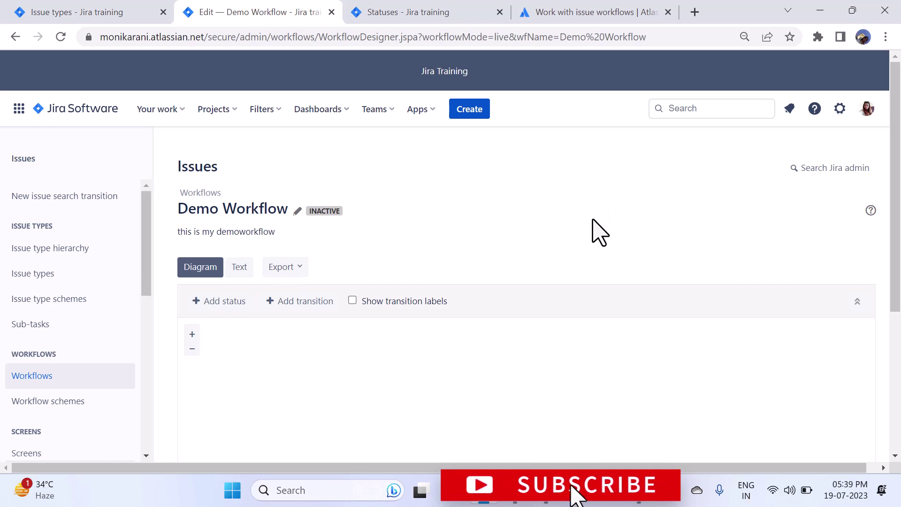
Switch to the Text view listing the Open step linked to IN-REVIEW
{"action": "scroll", "coordinate": [595, 233], "scroll_direction": "down", "scroll_amount": 1}
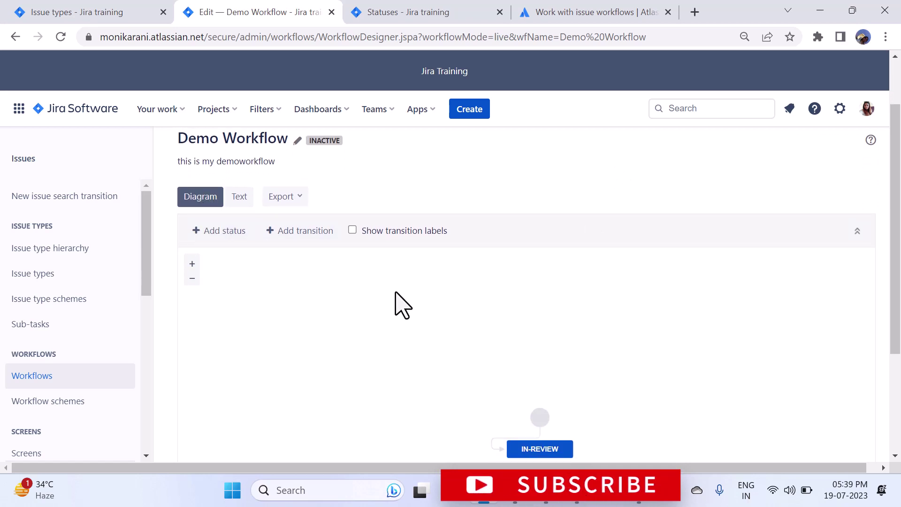
{"action": "scroll", "coordinate": [618, 315], "scroll_direction": "down", "scroll_amount": 1}
{"action": "scroll", "coordinate": [615, 308], "scroll_direction": "up", "scroll_amount": 1}
{"action": "scroll", "coordinate": [615, 307], "scroll_direction": "up", "scroll_amount": 1}
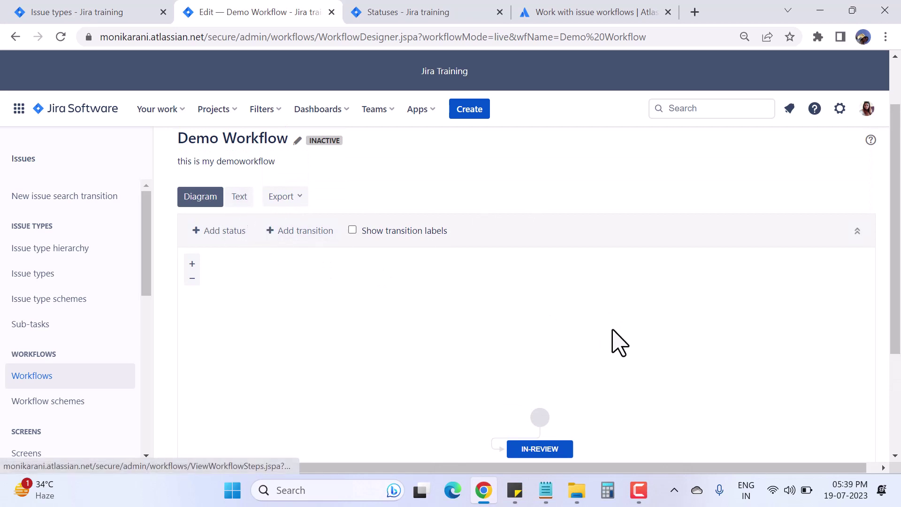
{"action": "scroll", "coordinate": [605, 361], "scroll_direction": "down", "scroll_amount": 1}
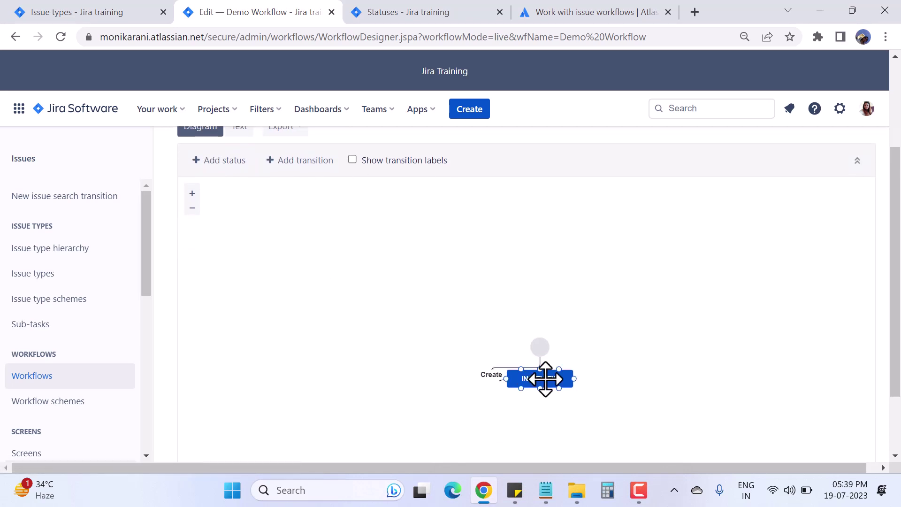
{"action": "scroll", "coordinate": [344, 340], "scroll_direction": "up", "scroll_amount": 3}
{"action": "left_click", "coordinate": [241, 265]}
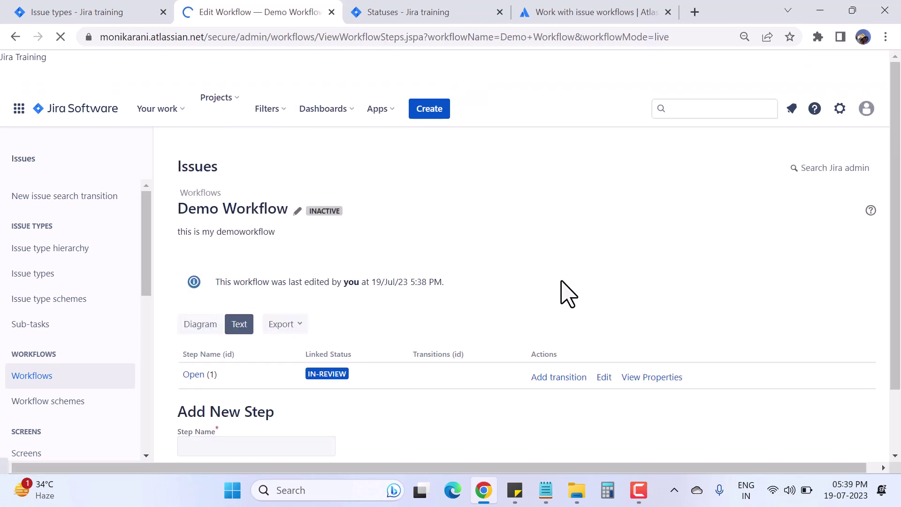
Change the Open step's linked status from IN-REVIEW to To Do, then return to the Diagram view
{"action": "scroll", "coordinate": [641, 303], "scroll_direction": "down", "scroll_amount": 1}
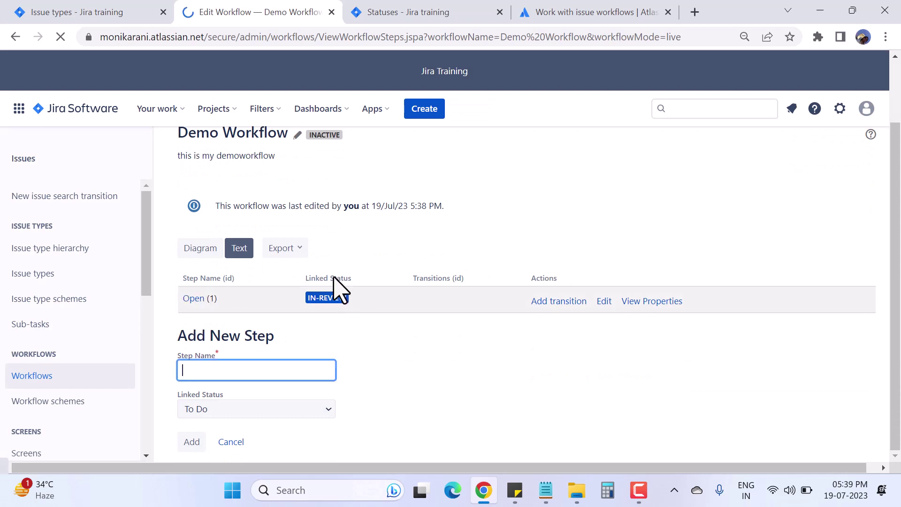
{"action": "left_click", "coordinate": [604, 301]}
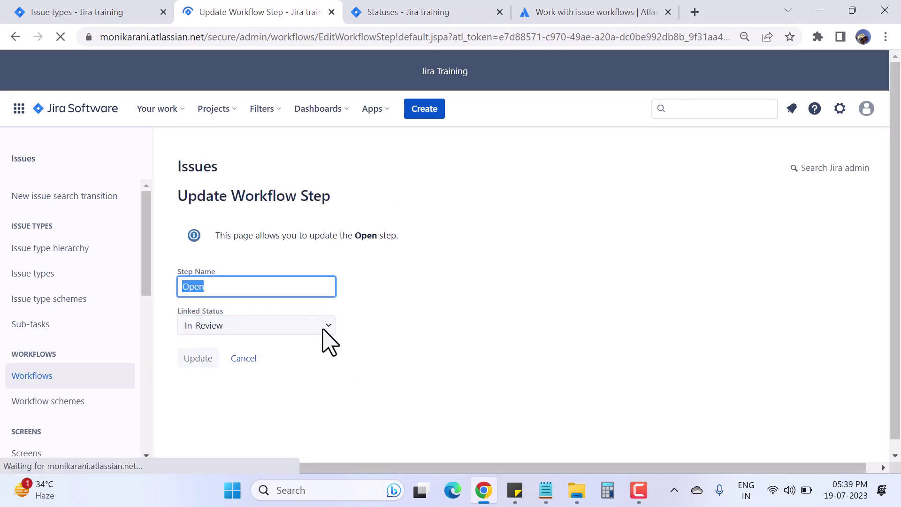
{"action": "left_click", "coordinate": [328, 326]}
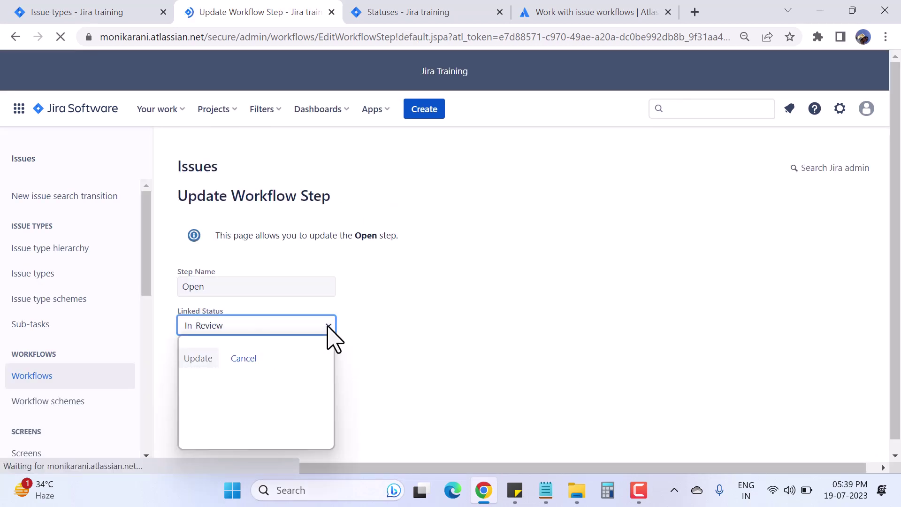
{"action": "left_click", "coordinate": [329, 357]}
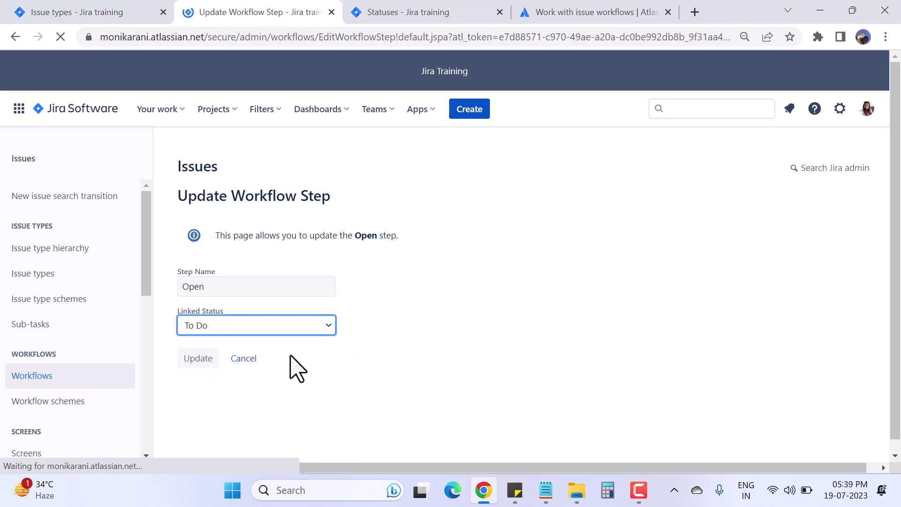
{"action": "left_click", "coordinate": [200, 361]}
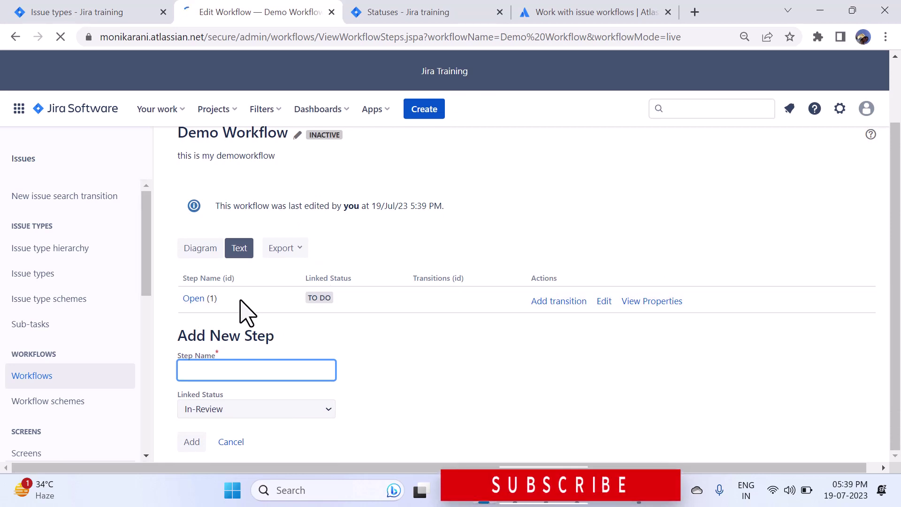
{"action": "left_click", "coordinate": [207, 256]}
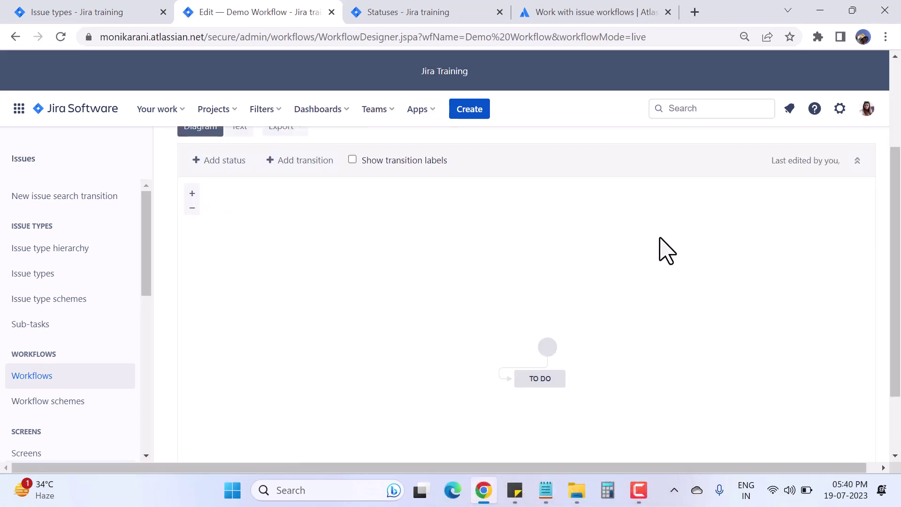
Inspect the TO DO status and its Create transition details
{"action": "scroll", "coordinate": [660, 315], "scroll_direction": "down", "scroll_amount": 2}
{"action": "left_click", "coordinate": [544, 311]}
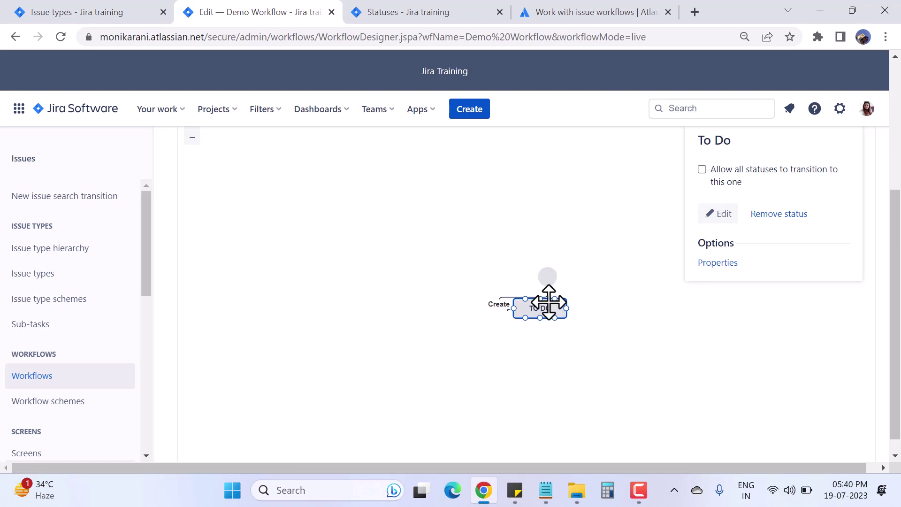
{"action": "scroll", "coordinate": [459, 325], "scroll_direction": "up", "scroll_amount": 2}
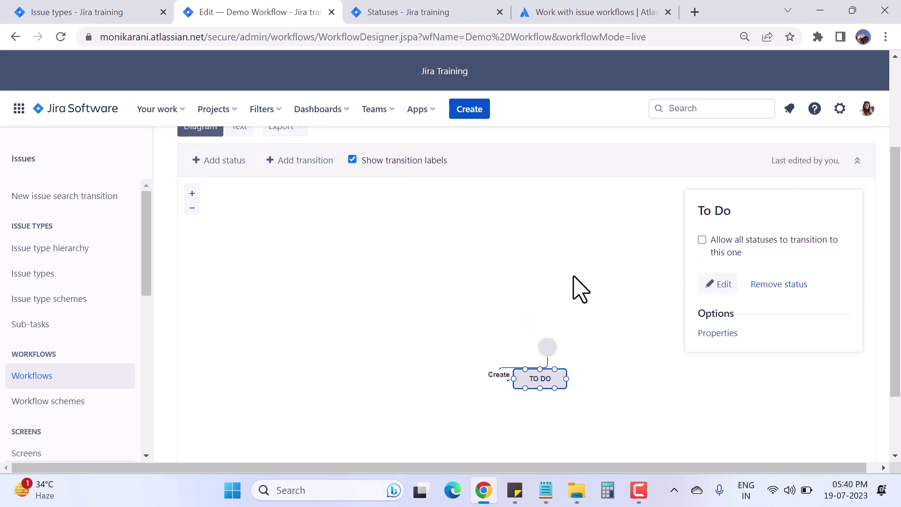
{"action": "scroll", "coordinate": [571, 296], "scroll_direction": "down", "scroll_amount": 2}
{"action": "left_click", "coordinate": [458, 342]}
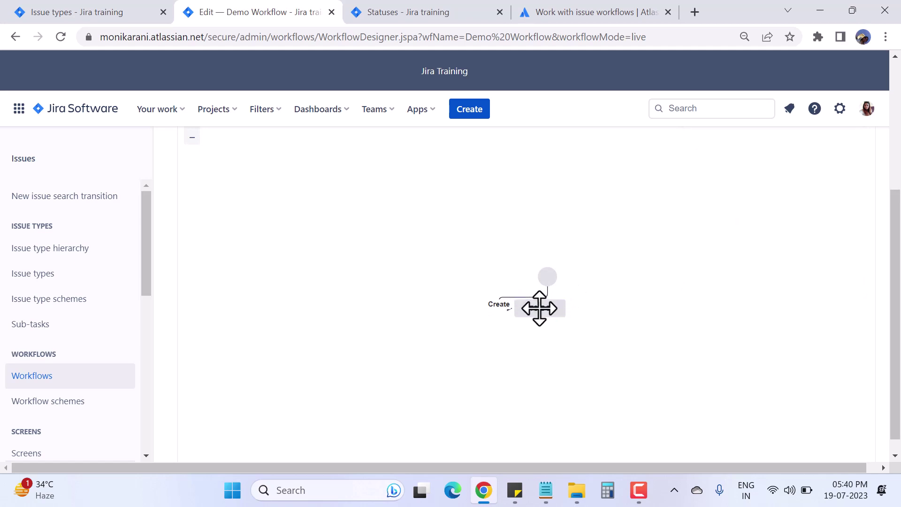
{"action": "left_click", "coordinate": [548, 306]}
{"action": "left_click", "coordinate": [498, 304]}
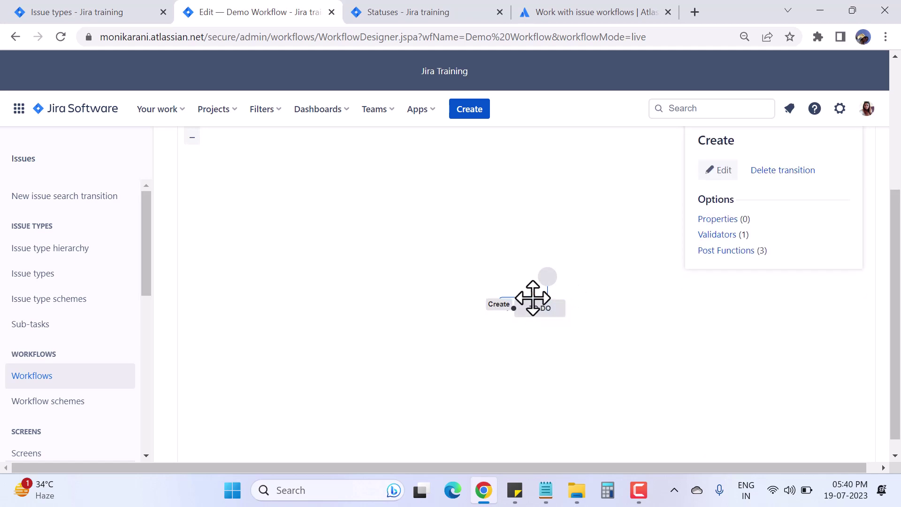
{"action": "left_click", "coordinate": [629, 257]}
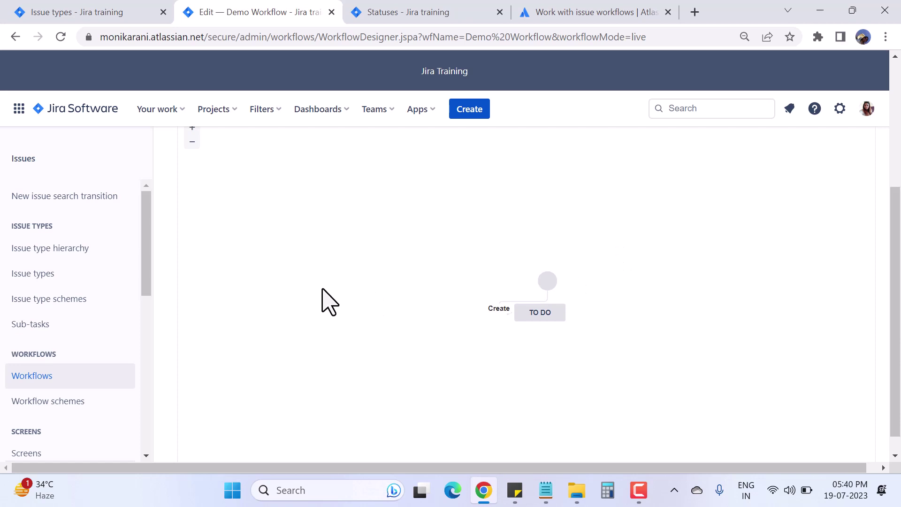
{"action": "scroll", "coordinate": [329, 301], "scroll_direction": "up", "scroll_amount": 2}
Add the existing In Progress status to the diagram through Add status
{"action": "left_click", "coordinate": [220, 162]}
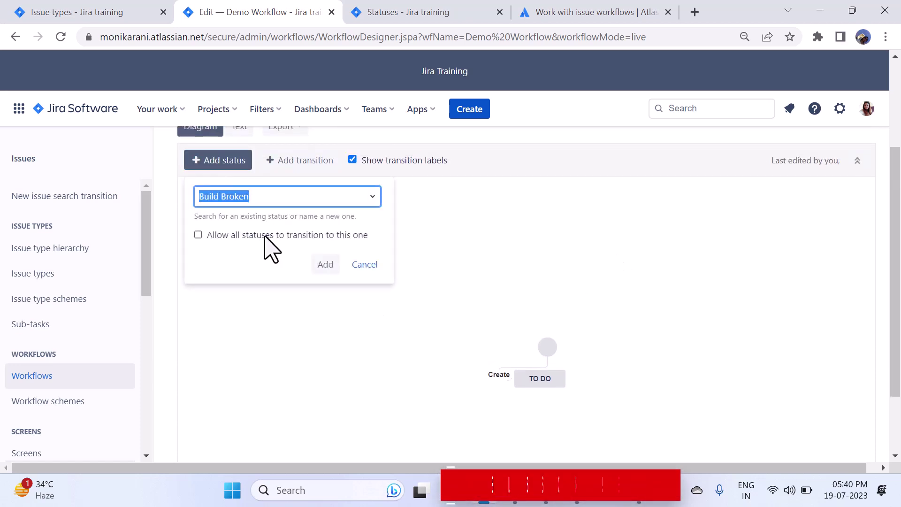
{"action": "left_click", "coordinate": [373, 197]}
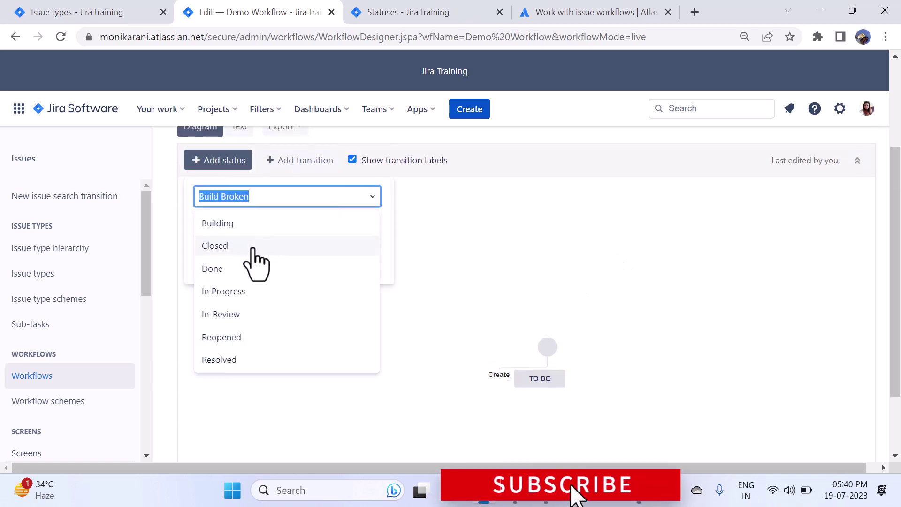
{"action": "left_click", "coordinate": [249, 292]}
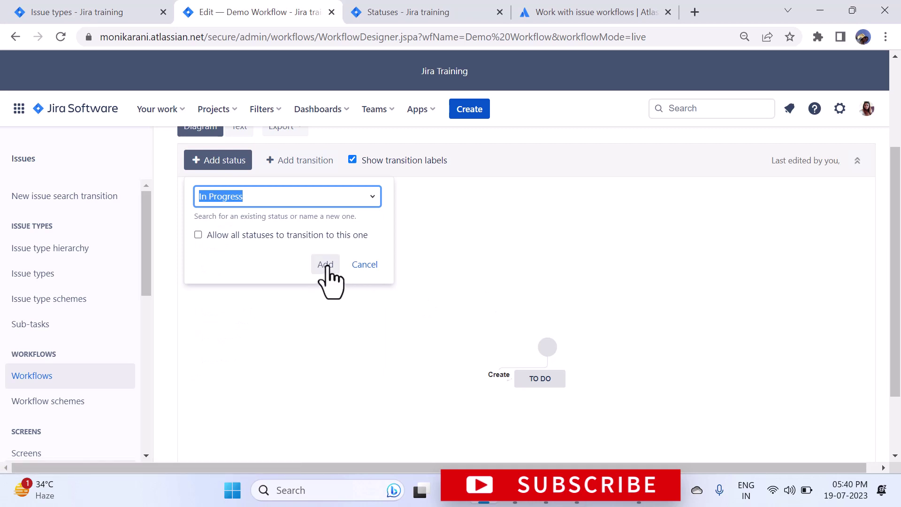
{"action": "left_click", "coordinate": [308, 267]}
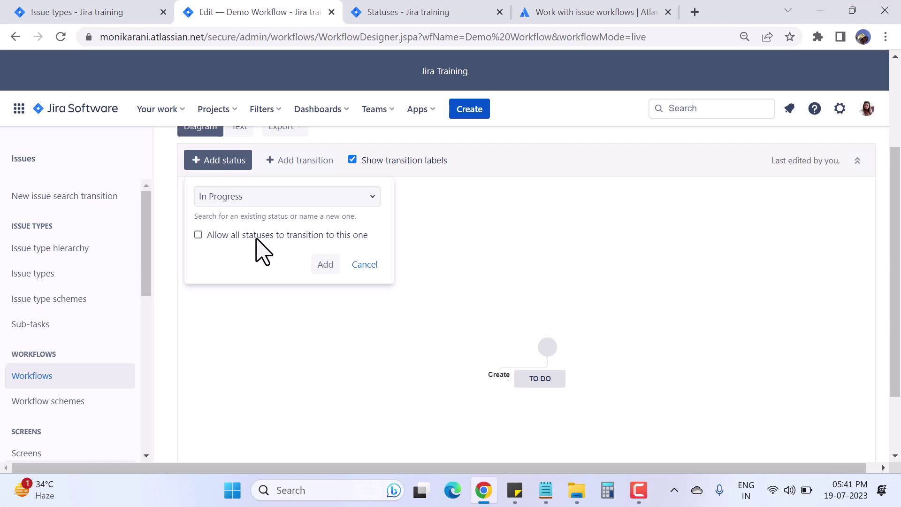
{"action": "left_click", "coordinate": [324, 264]}
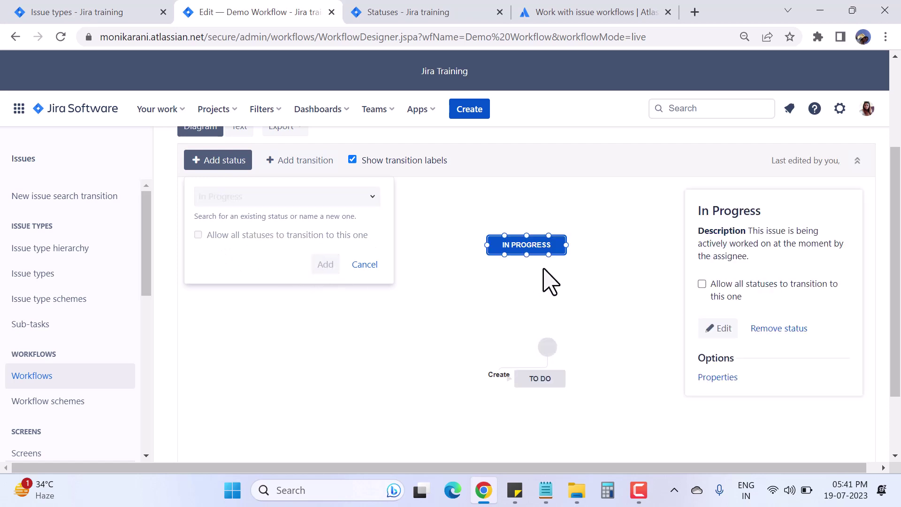
Stack the start circle, TO DO and IN PROGRESS vertically in the diagram
{"action": "left_click_drag", "start_coordinate": [523, 245], "coordinate": [540, 420]}
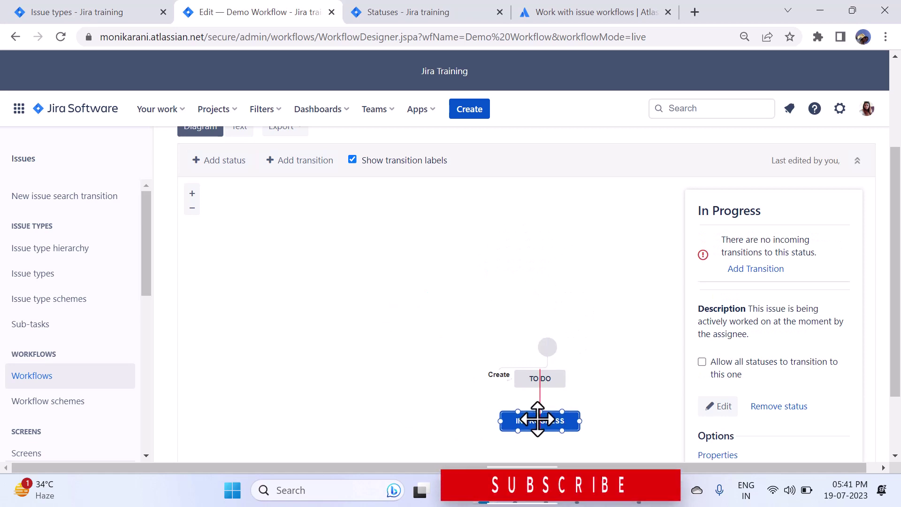
{"action": "left_click_drag", "start_coordinate": [547, 350], "coordinate": [484, 220]}
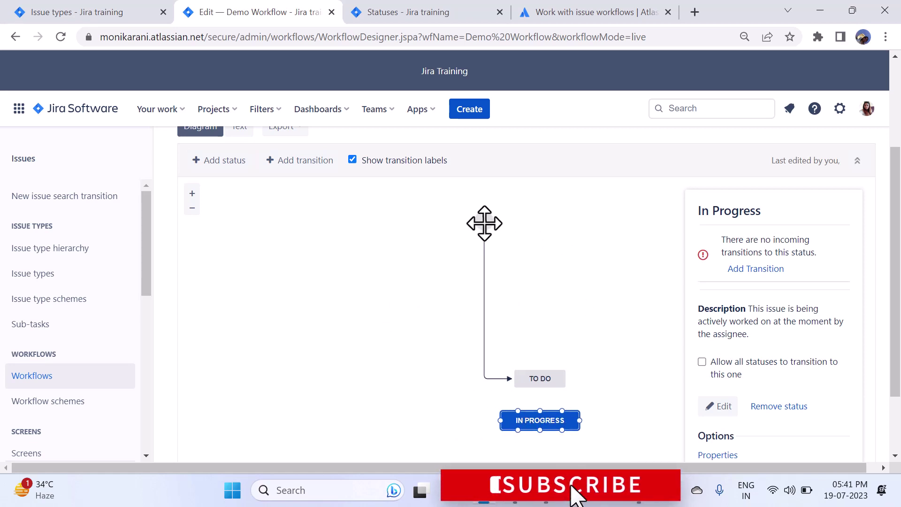
{"action": "left_click_drag", "start_coordinate": [545, 377], "coordinate": [531, 259]}
{"action": "left_click_drag", "start_coordinate": [553, 418], "coordinate": [539, 295]}
{"action": "scroll", "coordinate": [309, 356], "scroll_direction": "up", "scroll_amount": 2}
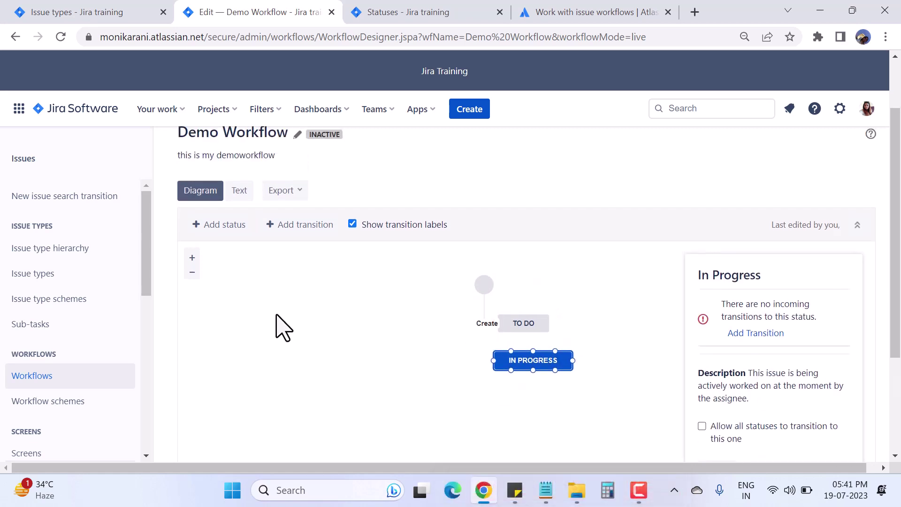
{"action": "left_click", "coordinate": [192, 264]}
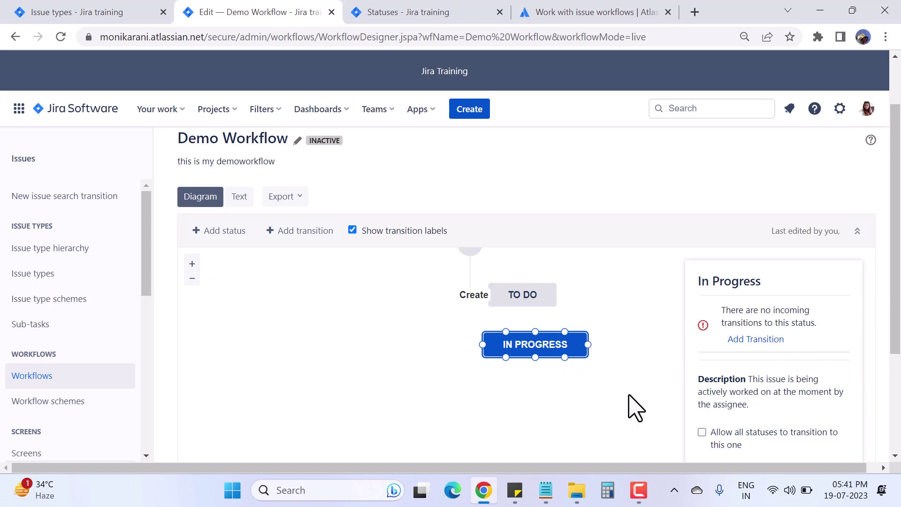
{"action": "left_click", "coordinate": [638, 376]}
{"action": "scroll", "coordinate": [491, 392], "scroll_direction": "down", "scroll_amount": 2}
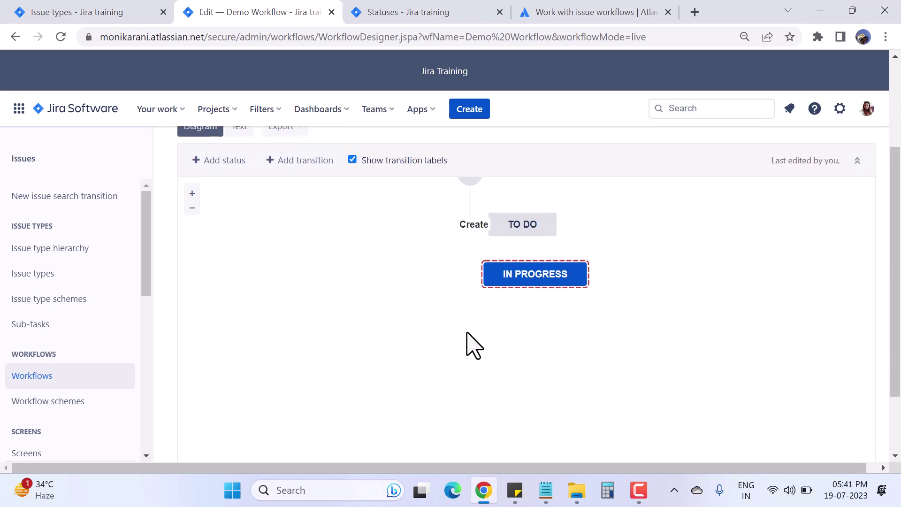
{"action": "left_click", "coordinate": [535, 280]}
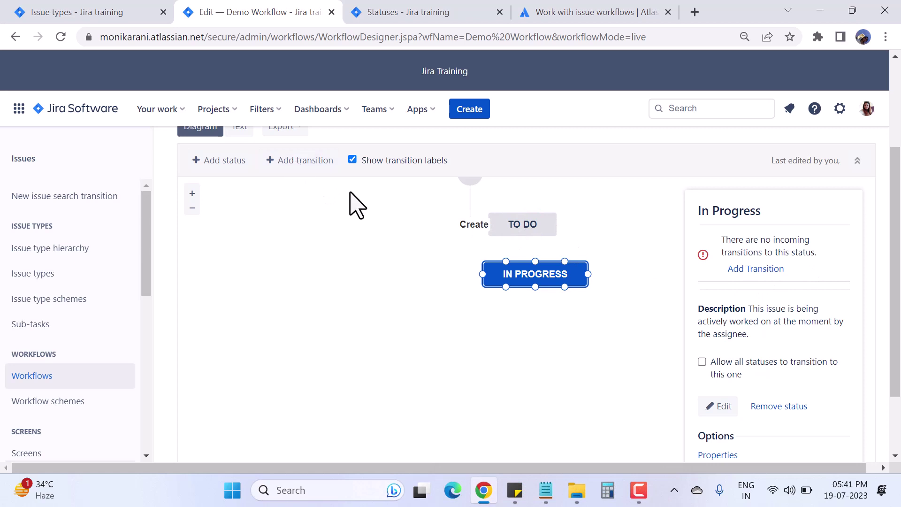
Draw a transition from TO DO to IN PROGRESS named 'in progress'
{"action": "left_click", "coordinate": [521, 231]}
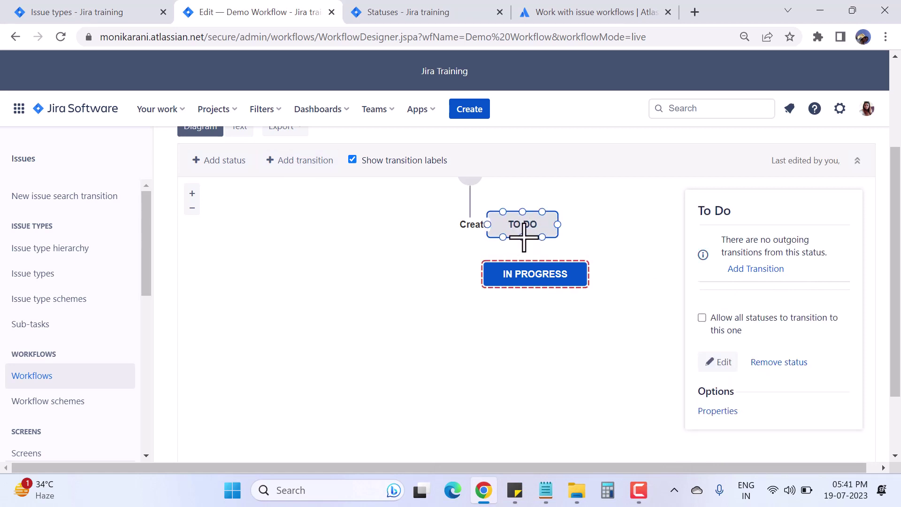
{"action": "left_click_drag", "start_coordinate": [524, 238], "coordinate": [529, 255]}
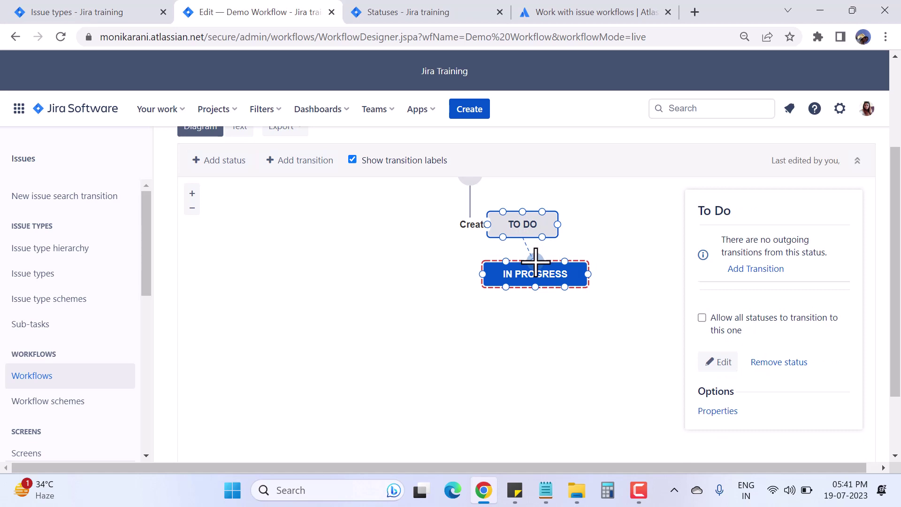
{"action": "left_click_drag", "start_coordinate": [536, 262], "coordinate": [535, 262]}
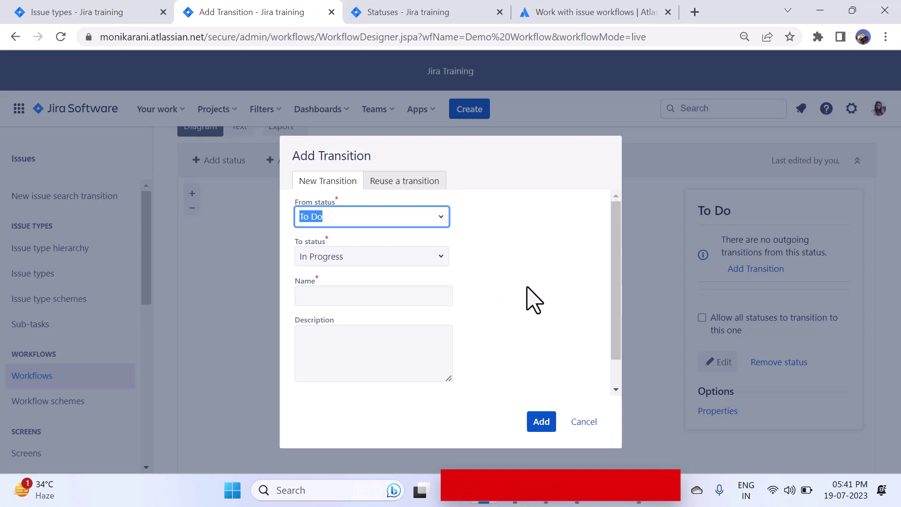
{"action": "left_click", "coordinate": [509, 276]}
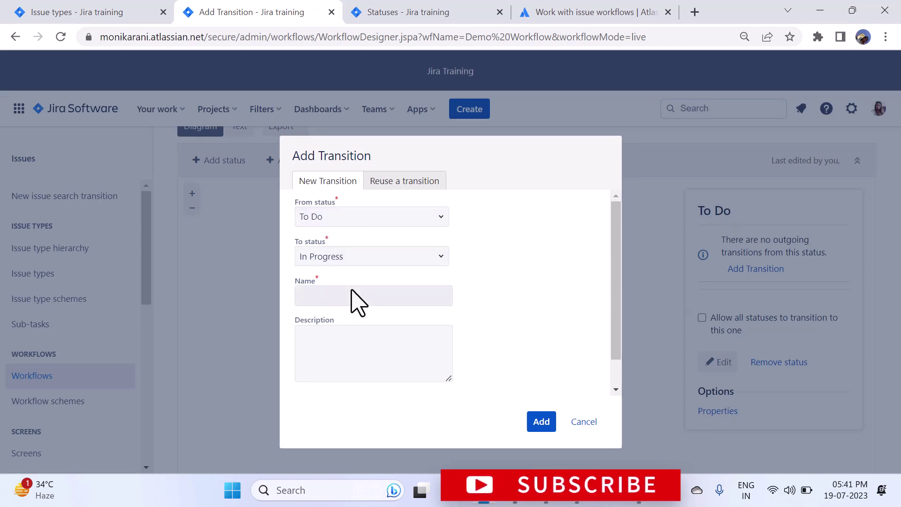
{"action": "left_click", "coordinate": [338, 297]}
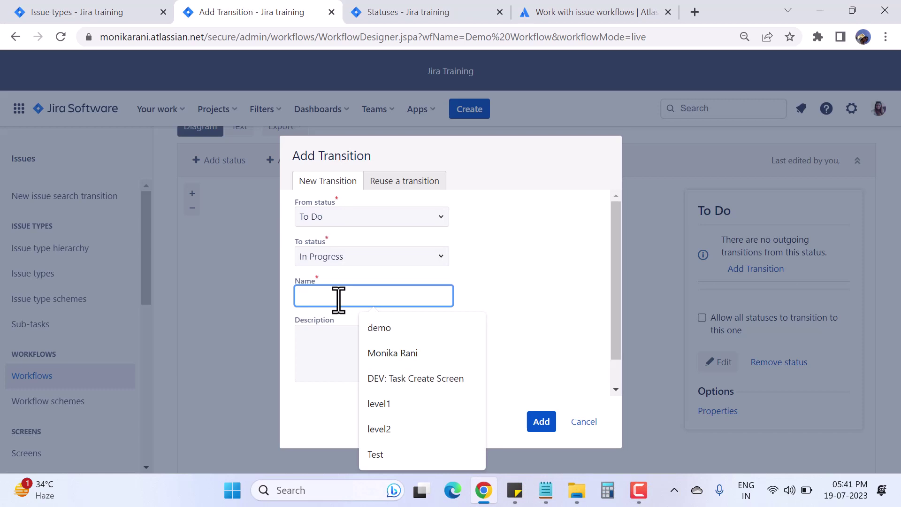
{"action": "type", "text": "in pro"}
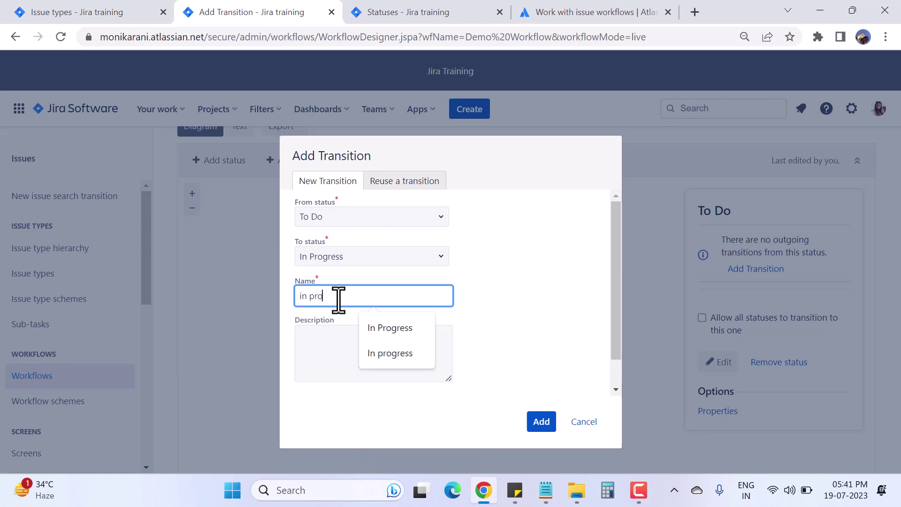
{"action": "type", "text": "gress"}
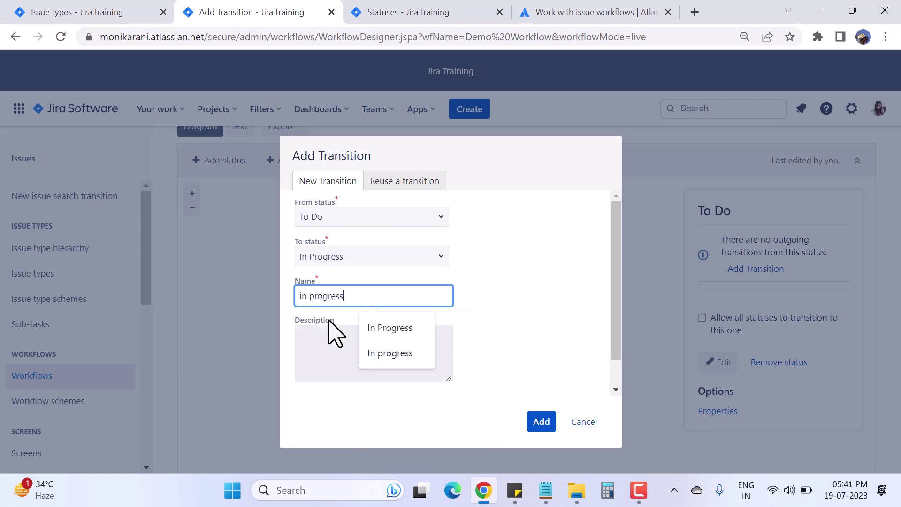
{"action": "left_click", "coordinate": [326, 357]}
{"action": "left_click", "coordinate": [534, 421]}
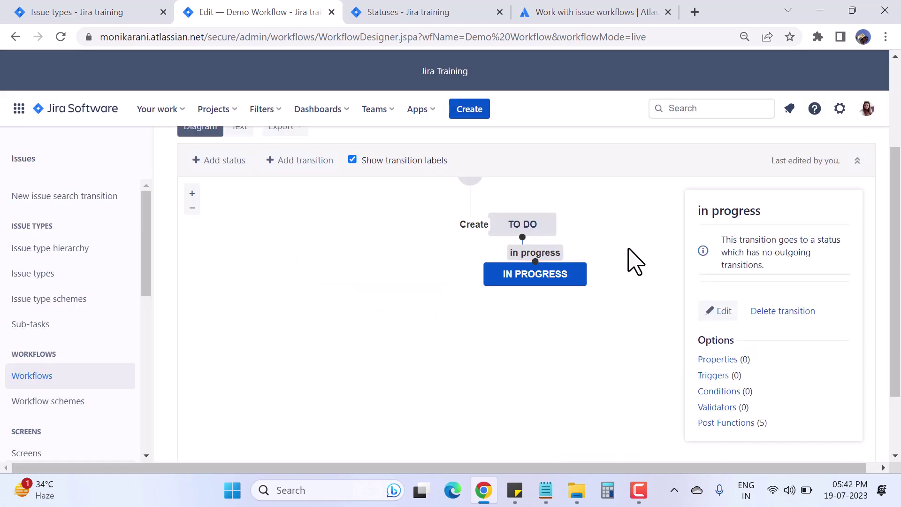
Turn off Show transition labels in the diagram
{"action": "left_click", "coordinate": [630, 305]}
{"action": "scroll", "coordinate": [615, 329], "scroll_direction": "up", "scroll_amount": 2}
{"action": "left_click", "coordinate": [537, 350]}
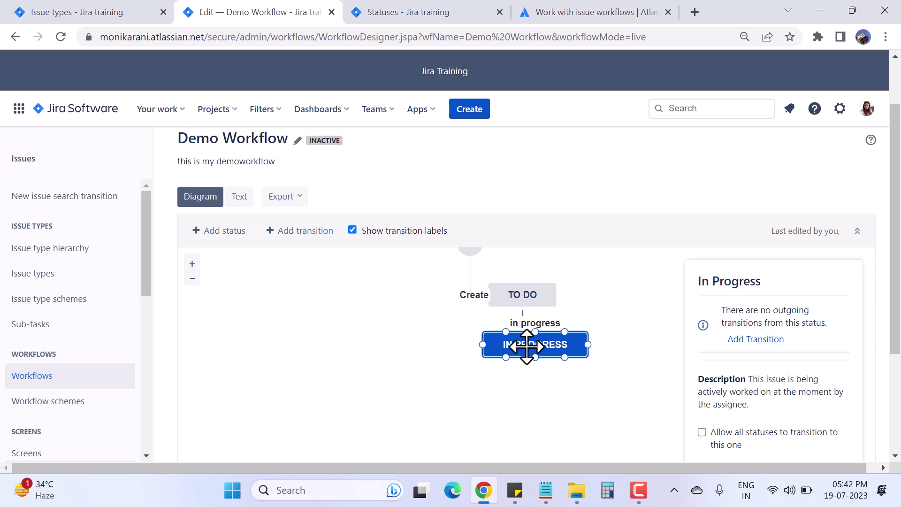
{"action": "left_click", "coordinate": [353, 230]}
{"action": "left_click", "coordinate": [404, 362]}
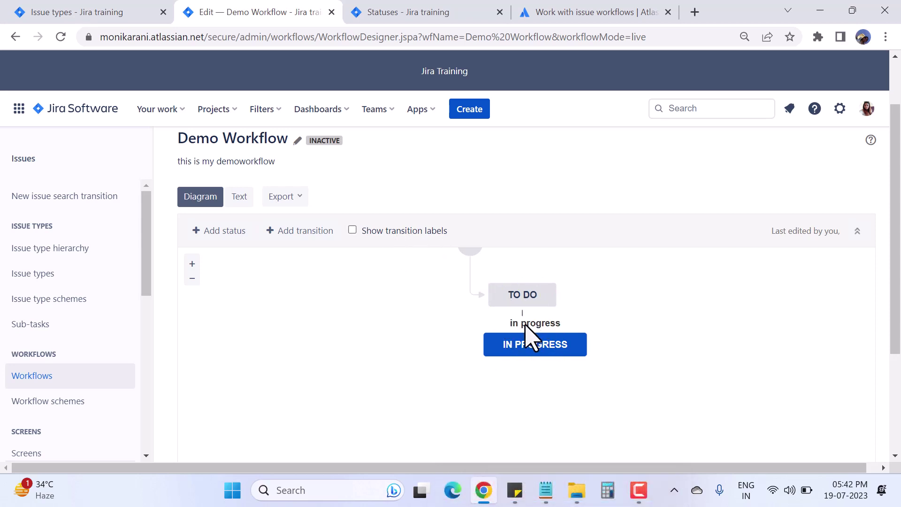
{"action": "left_click", "coordinate": [507, 295]}
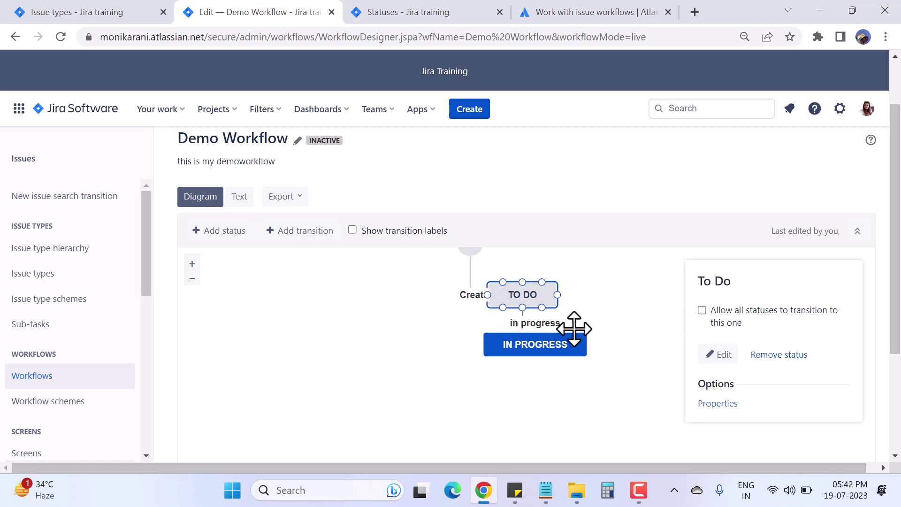
{"action": "left_click", "coordinate": [540, 344]}
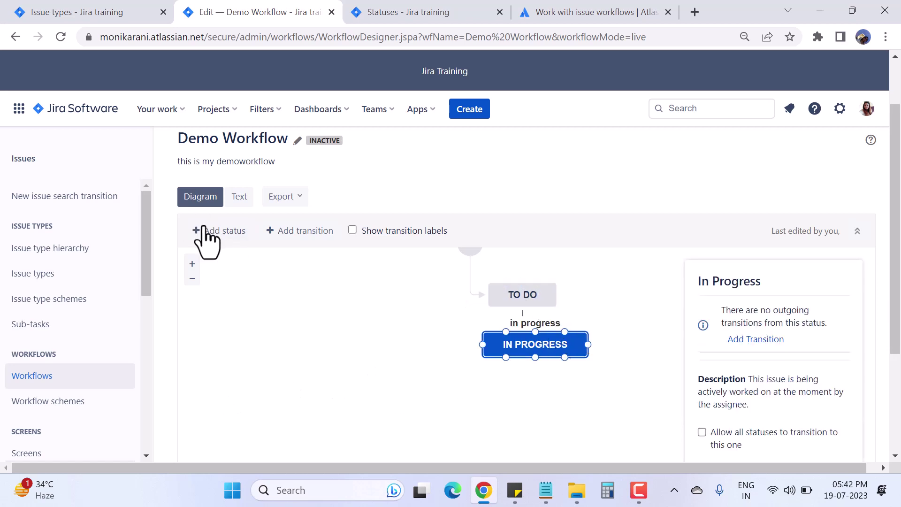
Add the In-Review status and place it below IN PROGRESS
{"action": "left_click", "coordinate": [212, 231]}
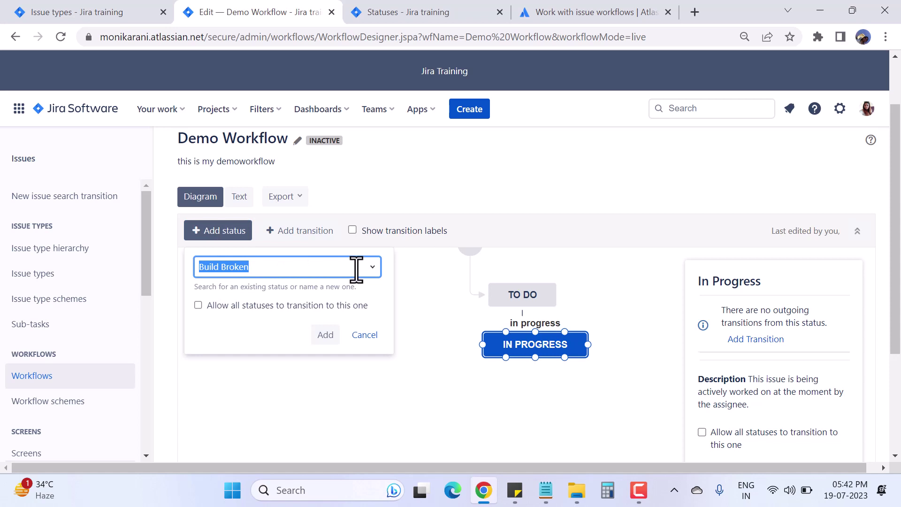
{"action": "left_click", "coordinate": [372, 268]}
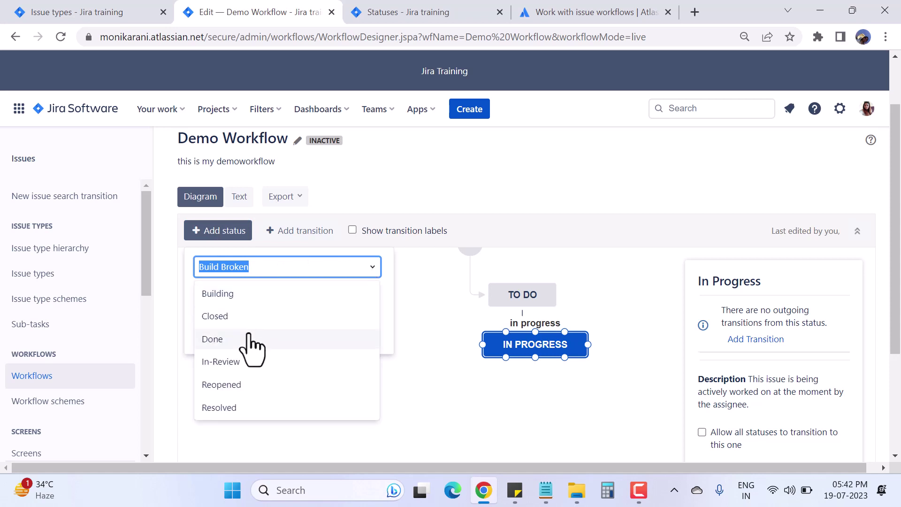
{"action": "left_click", "coordinate": [228, 361]}
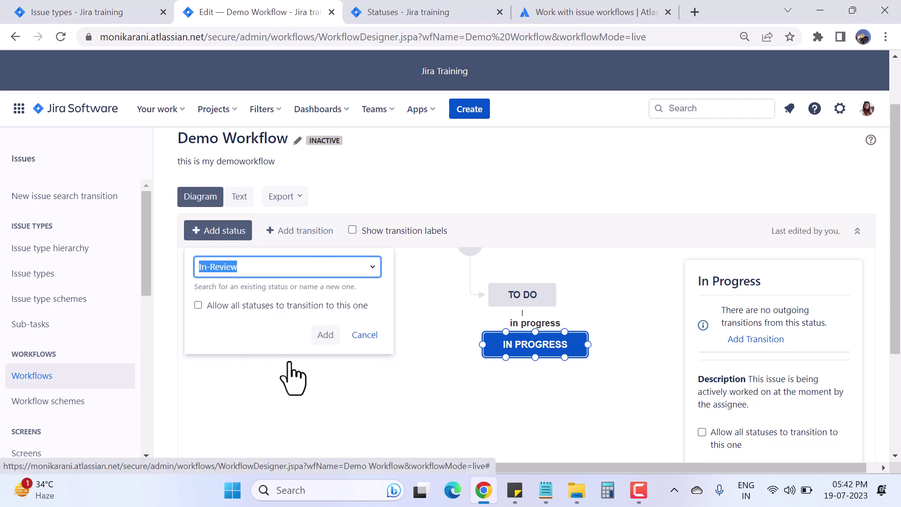
{"action": "left_click", "coordinate": [322, 333]}
{"action": "left_click_drag", "start_coordinate": [524, 312], "coordinate": [546, 401]}
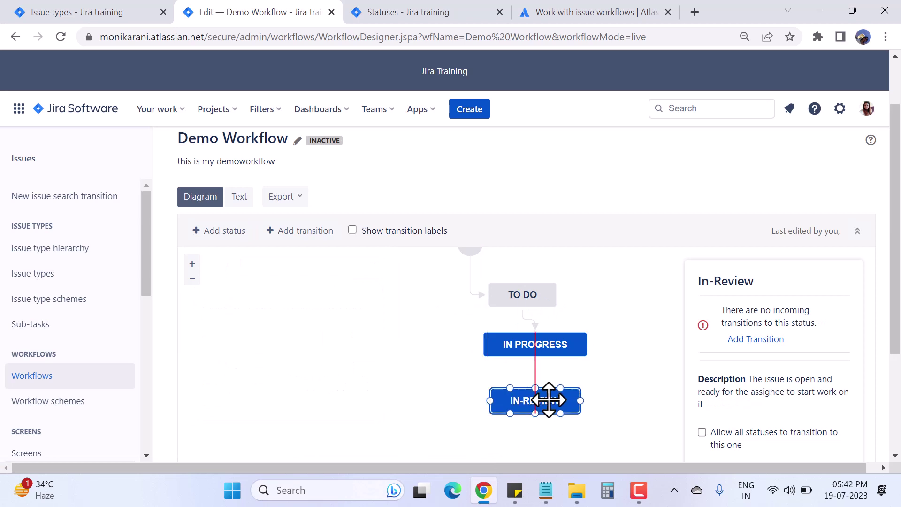
Add the Done status and place it below IN-REVIEW
{"action": "left_click", "coordinate": [217, 231]}
{"action": "left_click", "coordinate": [270, 271]}
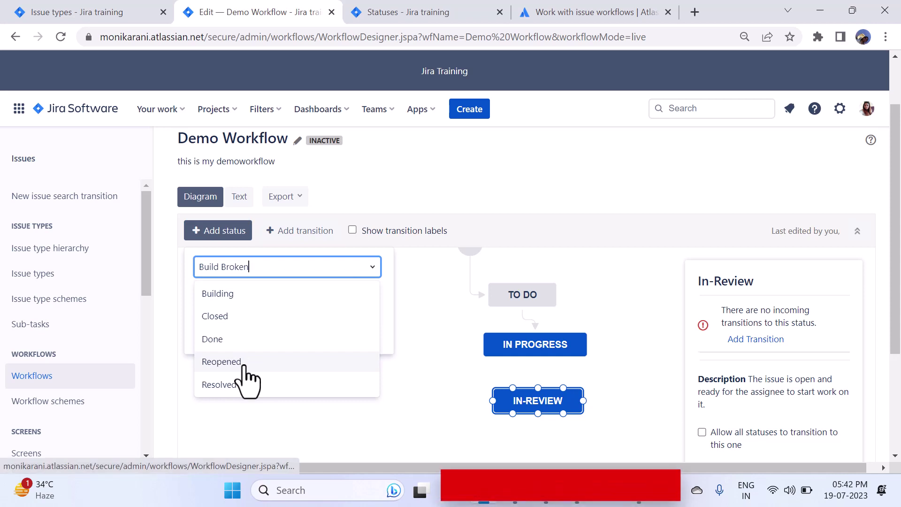
{"action": "scroll", "coordinate": [291, 359], "scroll_direction": "down", "scroll_amount": 2}
{"action": "scroll", "coordinate": [290, 357], "scroll_direction": "up", "scroll_amount": 2}
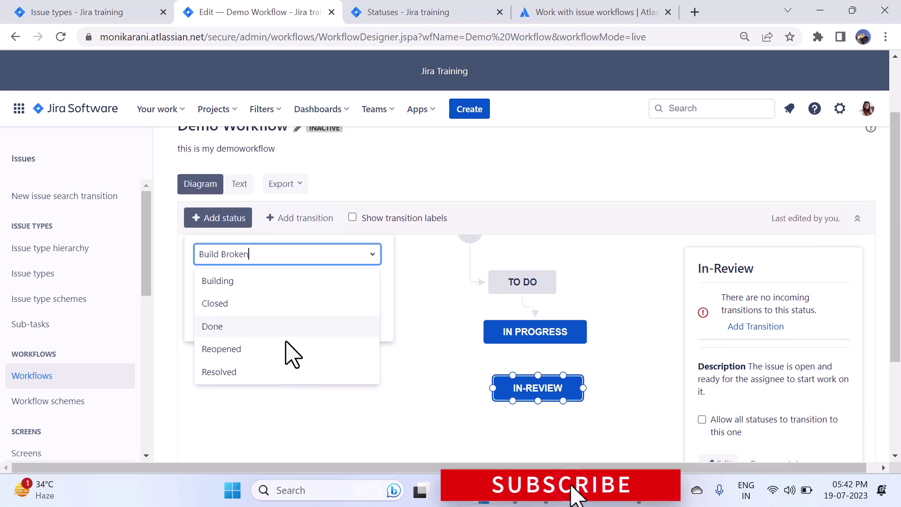
{"action": "left_click", "coordinate": [227, 345]}
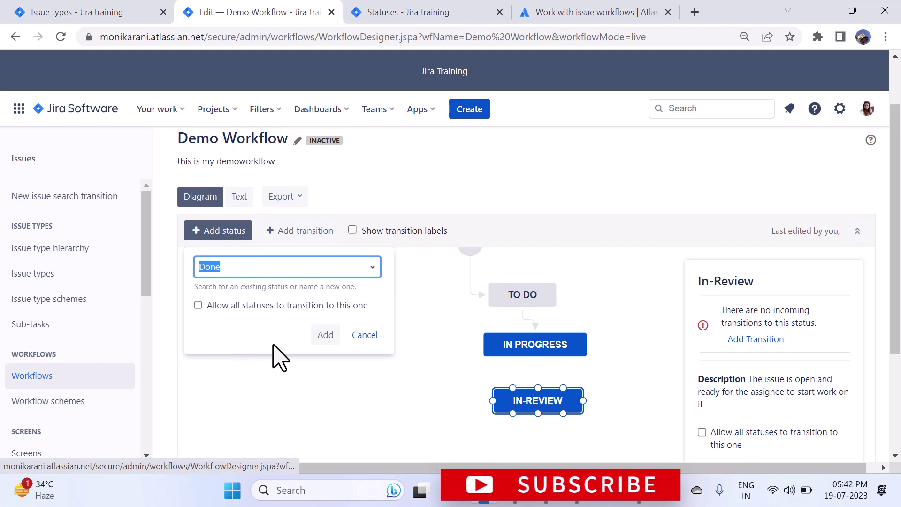
{"action": "left_click", "coordinate": [324, 335]}
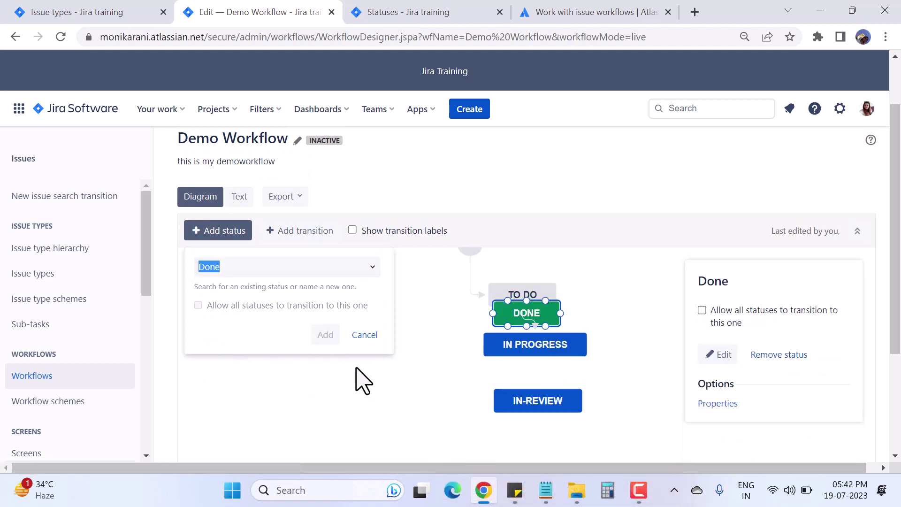
{"action": "left_click_drag", "start_coordinate": [540, 320], "coordinate": [540, 447]}
{"action": "scroll", "coordinate": [538, 329], "scroll_direction": "down", "scroll_amount": 2}
{"action": "left_click", "coordinate": [539, 329]}
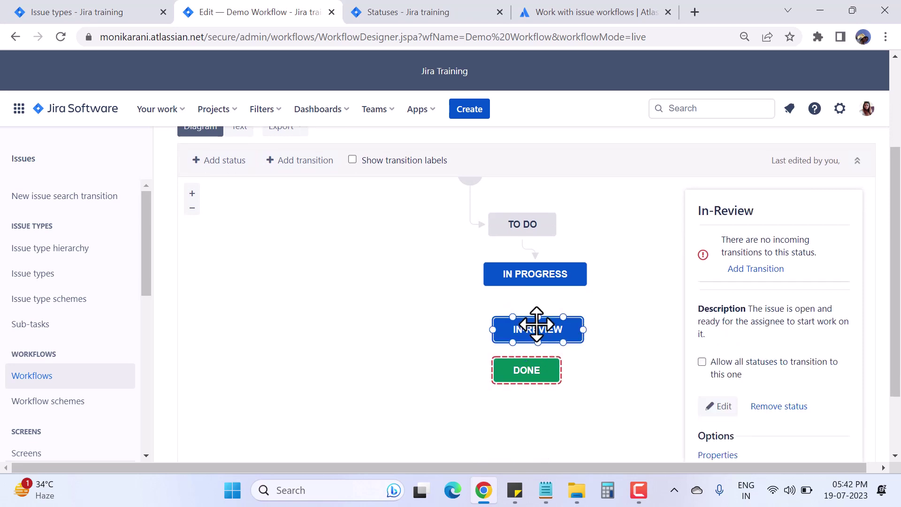
{"action": "left_click", "coordinate": [540, 274]}
Draw a transition named 'In-Review' from IN PROGRESS to IN-REVIEW
{"action": "left_click", "coordinate": [545, 329]}
{"action": "left_click", "coordinate": [535, 282]}
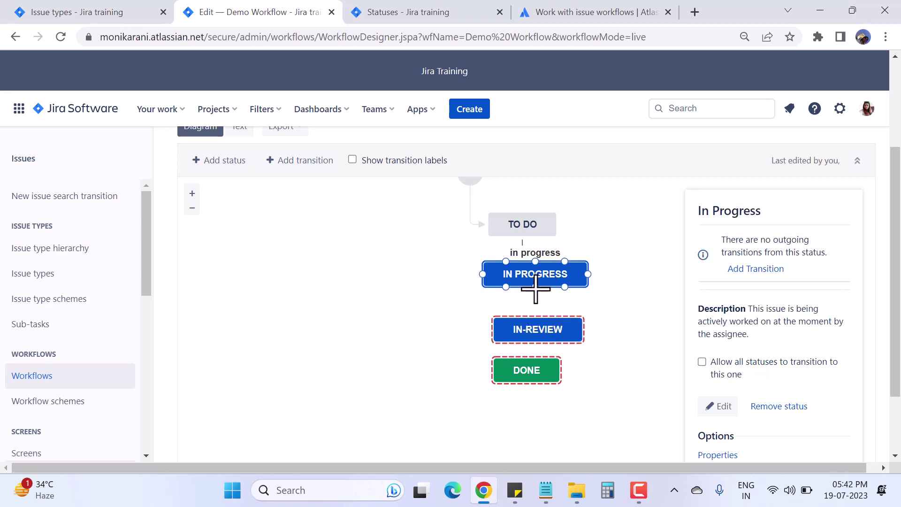
{"action": "left_click_drag", "start_coordinate": [535, 288], "coordinate": [536, 317]}
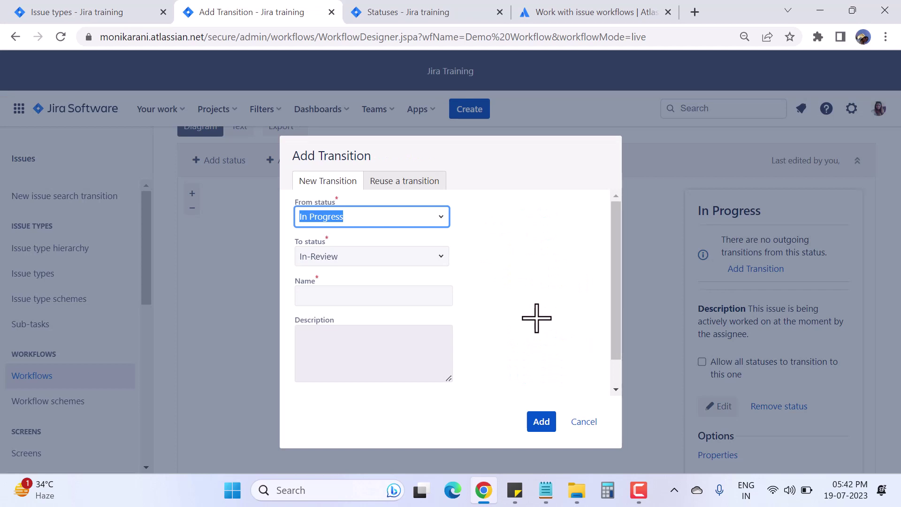
{"action": "left_click", "coordinate": [321, 302]}
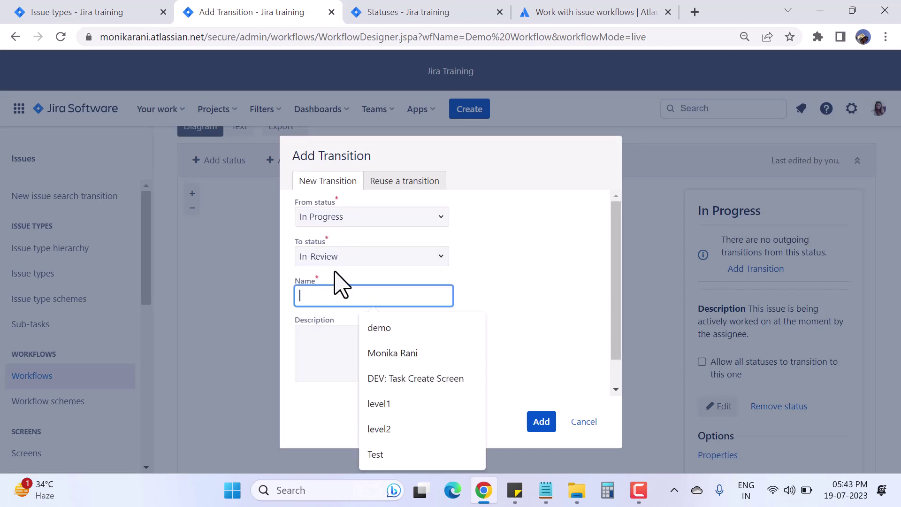
{"action": "left_click", "coordinate": [328, 256]}
{"action": "key", "text": "ctrl+c"}
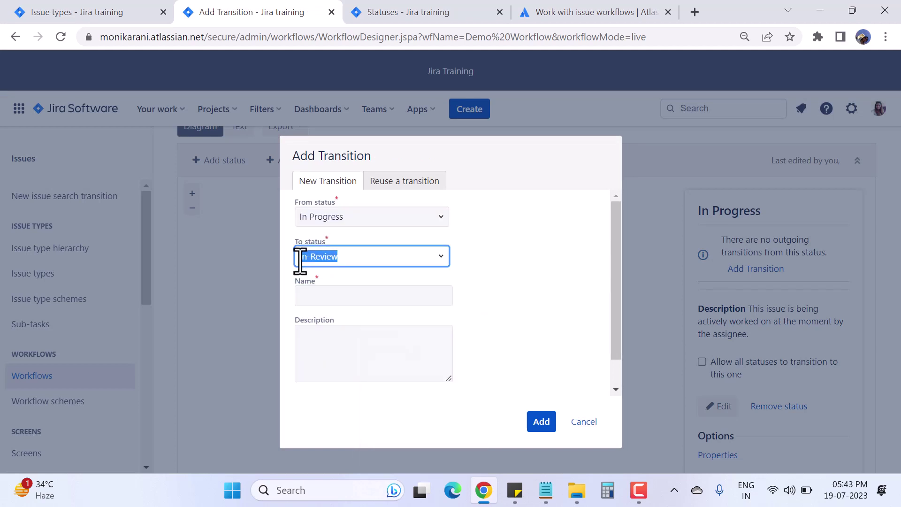
{"action": "left_click", "coordinate": [325, 295]}
{"action": "key", "text": "ctrl+v"}
{"action": "left_click", "coordinate": [540, 422]}
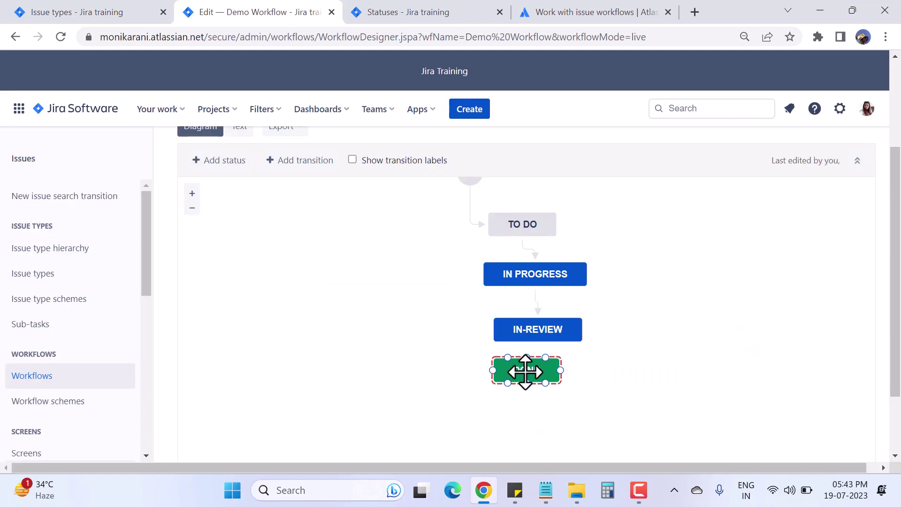
Reposition DONE under IN-REVIEW and connect them with a transition named 'done'
{"action": "left_click_drag", "start_coordinate": [523, 370], "coordinate": [534, 401]}
{"action": "left_click", "coordinate": [535, 352]}
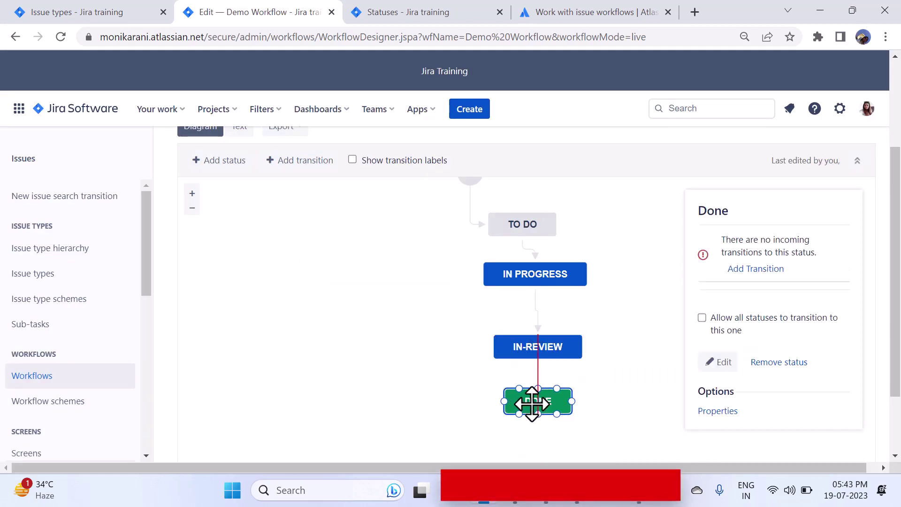
{"action": "left_click", "coordinate": [529, 350]}
{"action": "left_click_drag", "start_coordinate": [537, 364], "coordinate": [533, 399]}
{"action": "left_click", "coordinate": [318, 296]}
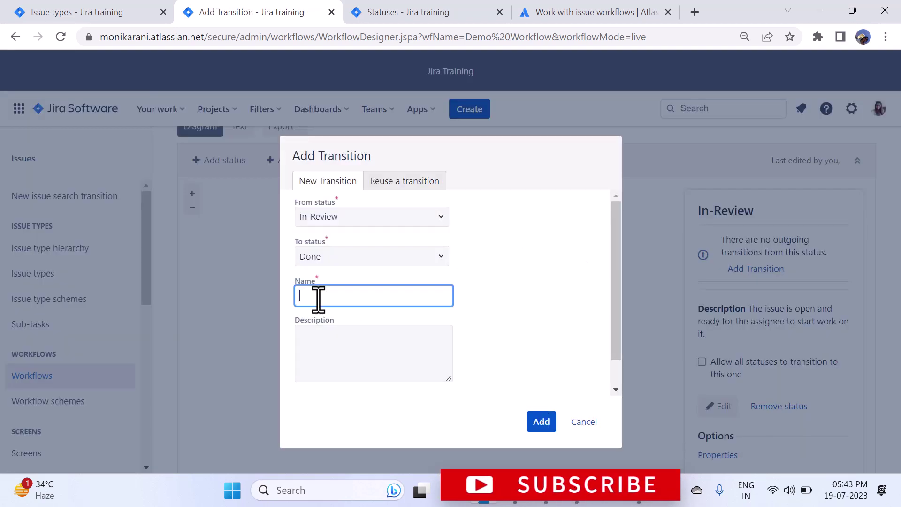
{"action": "type", "text": "done"}
{"action": "left_click", "coordinate": [540, 425]}
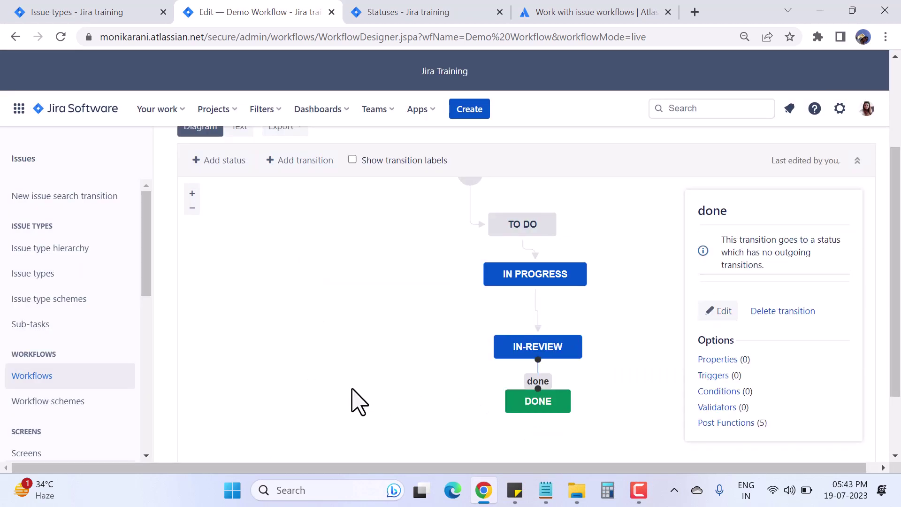
{"action": "left_click", "coordinate": [358, 402]}
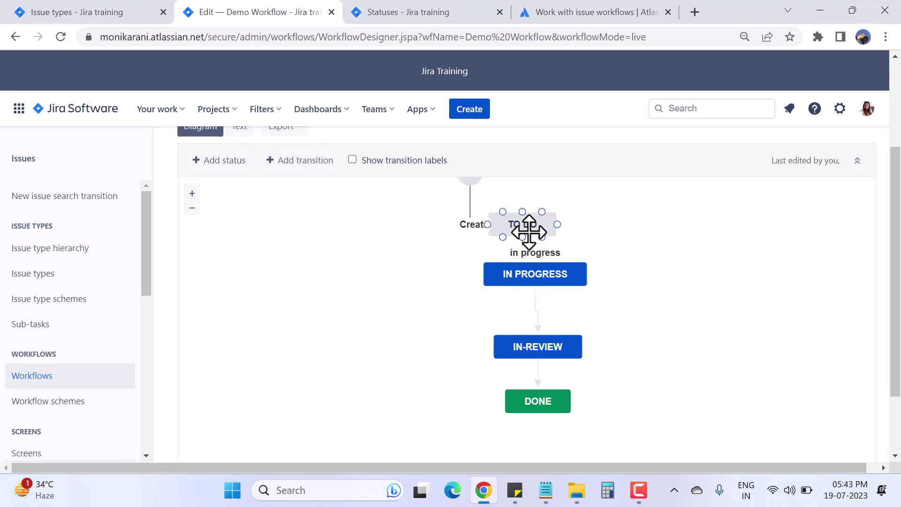
{"action": "left_click", "coordinate": [530, 270]}
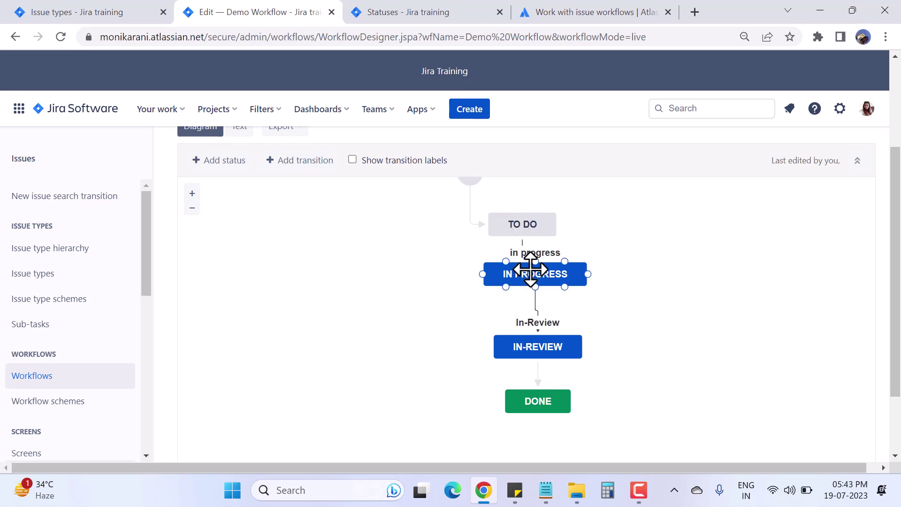
{"action": "left_click", "coordinate": [558, 343]}
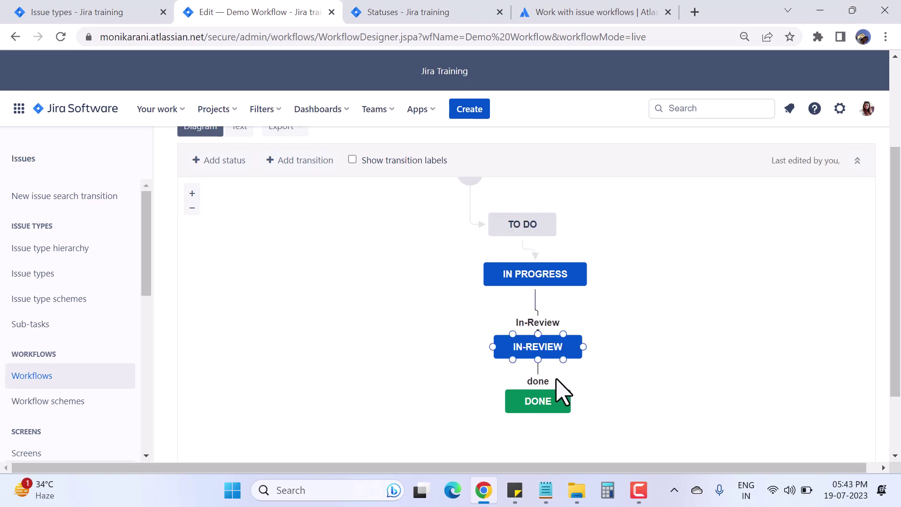
{"action": "left_click", "coordinate": [549, 404]}
{"action": "left_click", "coordinate": [448, 379]}
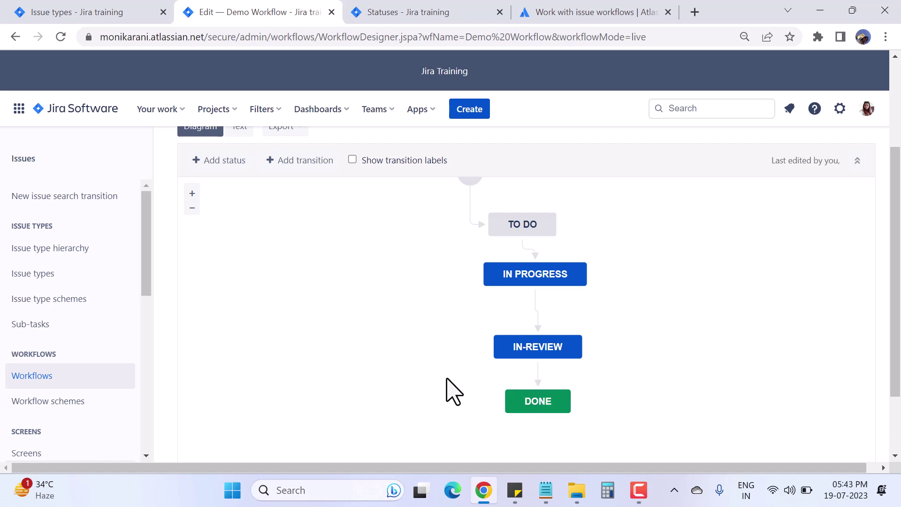
{"action": "left_click", "coordinate": [584, 265]}
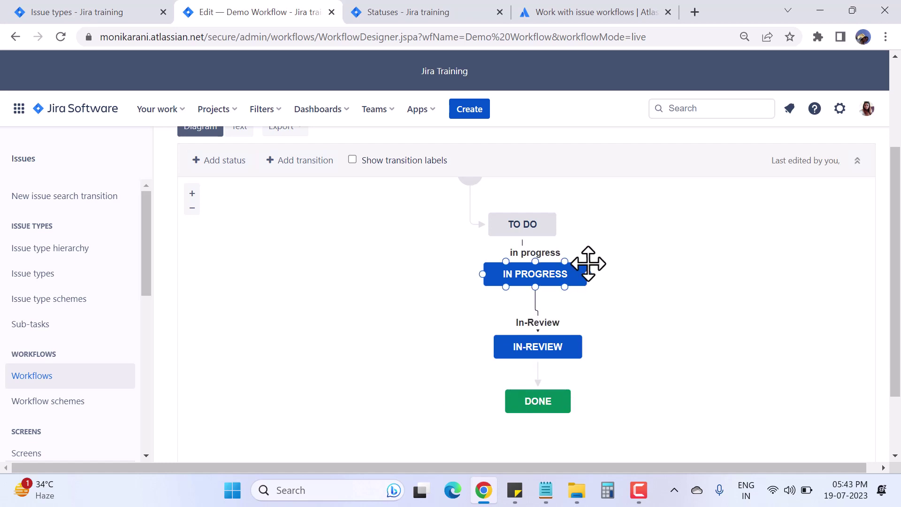
{"action": "left_click", "coordinate": [463, 296]}
{"action": "left_click", "coordinate": [530, 347]}
{"action": "left_click", "coordinate": [540, 265]}
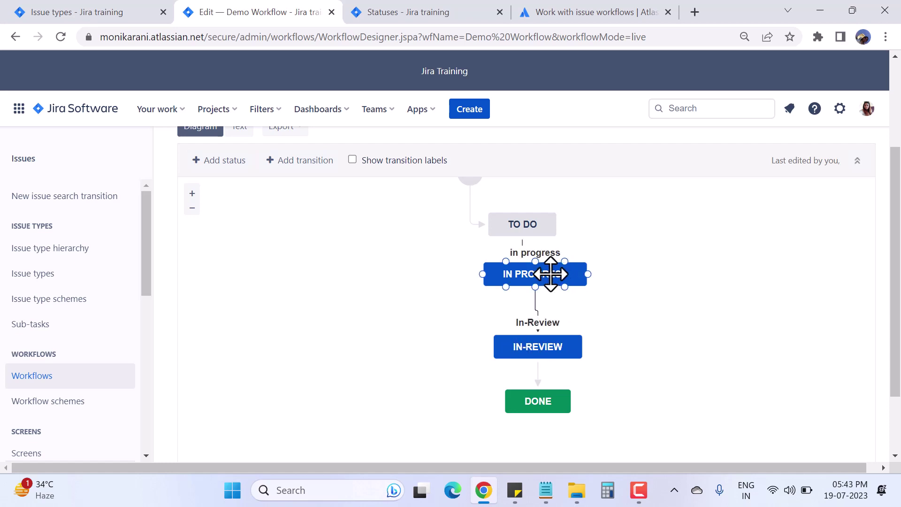
{"action": "left_click", "coordinate": [568, 346]}
{"action": "left_click", "coordinate": [539, 400]}
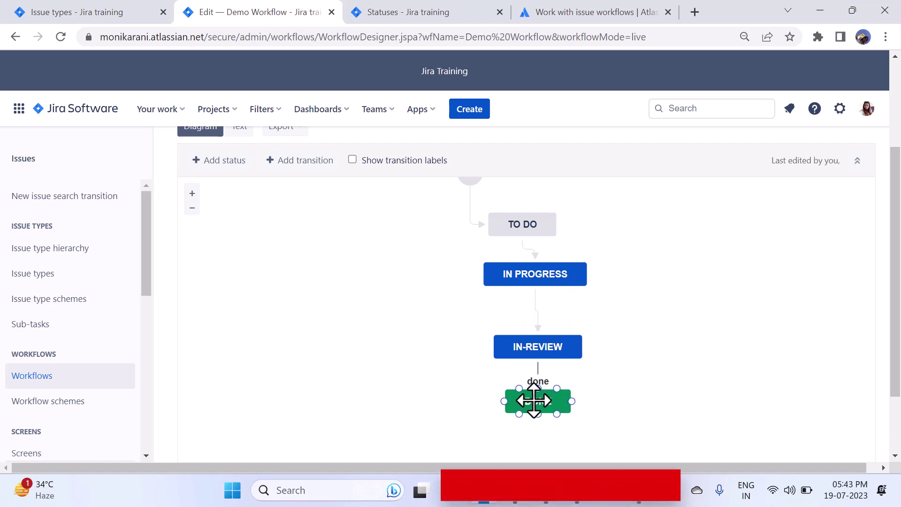
{"action": "left_click", "coordinate": [674, 374]}
{"action": "left_click", "coordinate": [526, 405]}
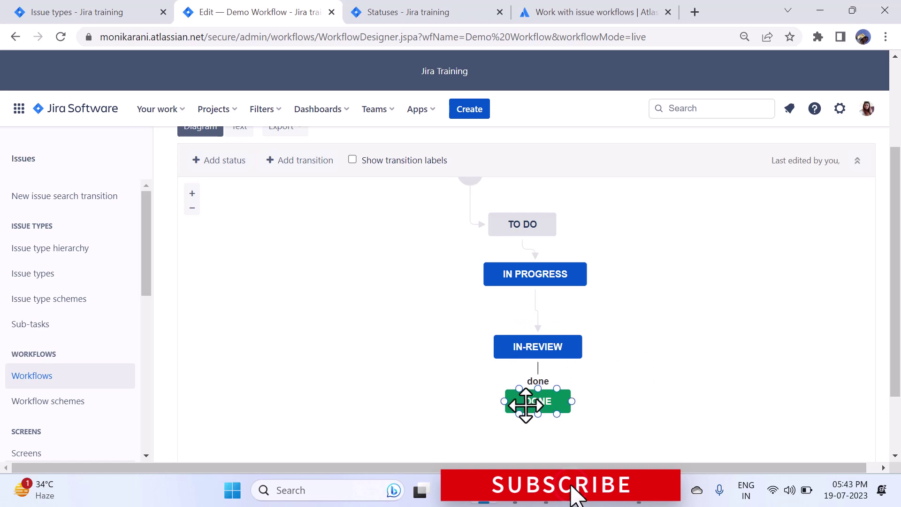
{"action": "left_click", "coordinate": [549, 352]}
{"action": "left_click", "coordinate": [537, 399]}
{"action": "left_click", "coordinate": [516, 341]}
{"action": "left_click", "coordinate": [392, 350]}
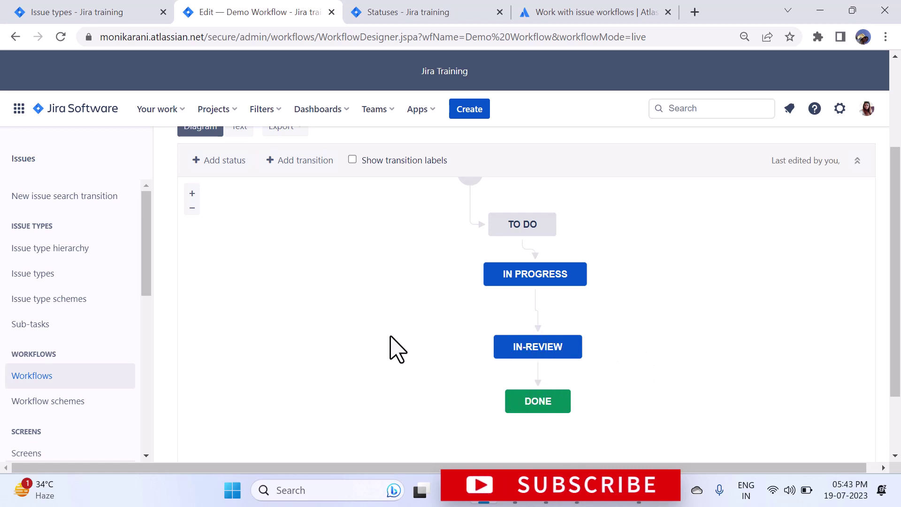
{"action": "scroll", "coordinate": [763, 340], "scroll_direction": "up", "scroll_amount": 2}
{"action": "scroll", "coordinate": [765, 340], "scroll_direction": "down", "scroll_amount": 2}
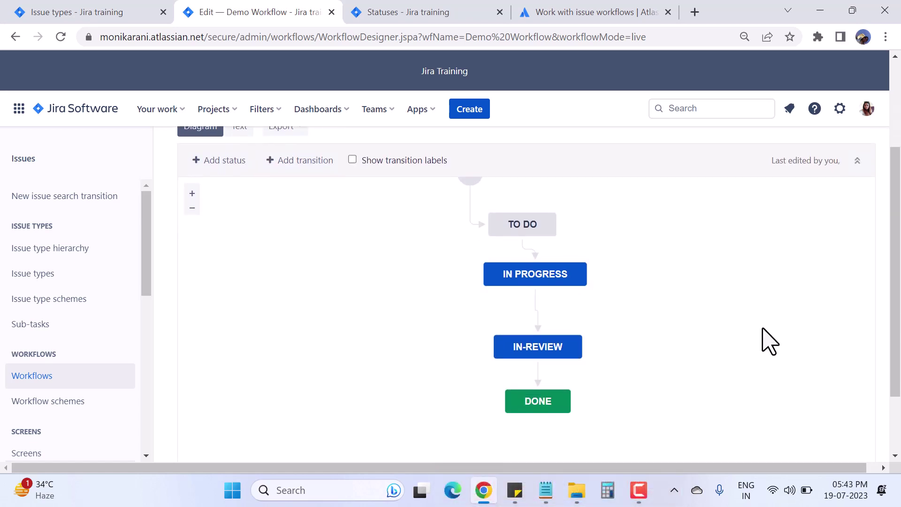
{"action": "left_click", "coordinate": [527, 412]}
{"action": "left_click", "coordinate": [544, 232]}
{"action": "left_click", "coordinate": [527, 346]}
{"action": "left_click", "coordinate": [536, 277]}
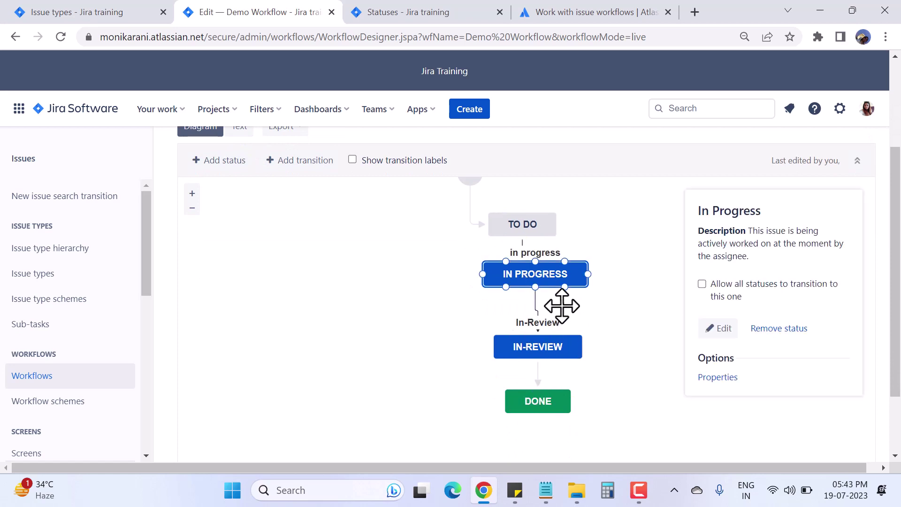
{"action": "left_click", "coordinate": [552, 347]}
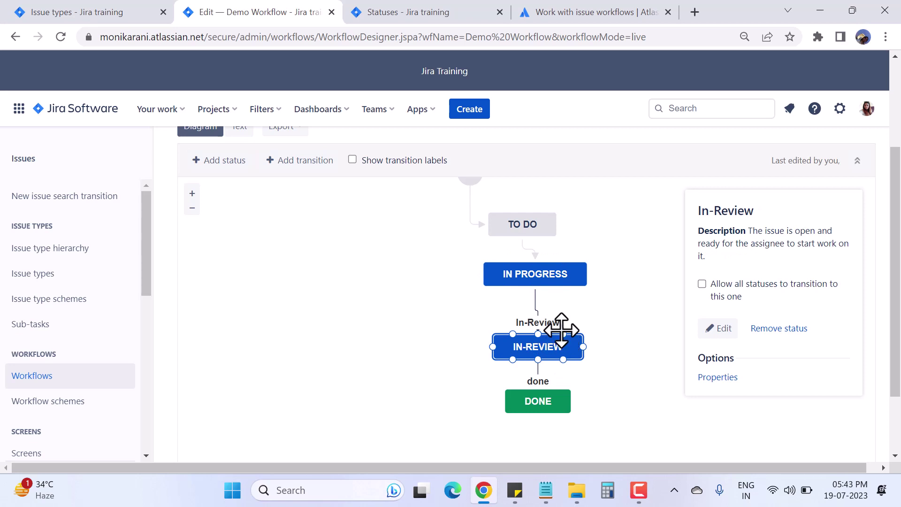
{"action": "left_click_drag", "start_coordinate": [564, 335], "coordinate": [564, 283]}
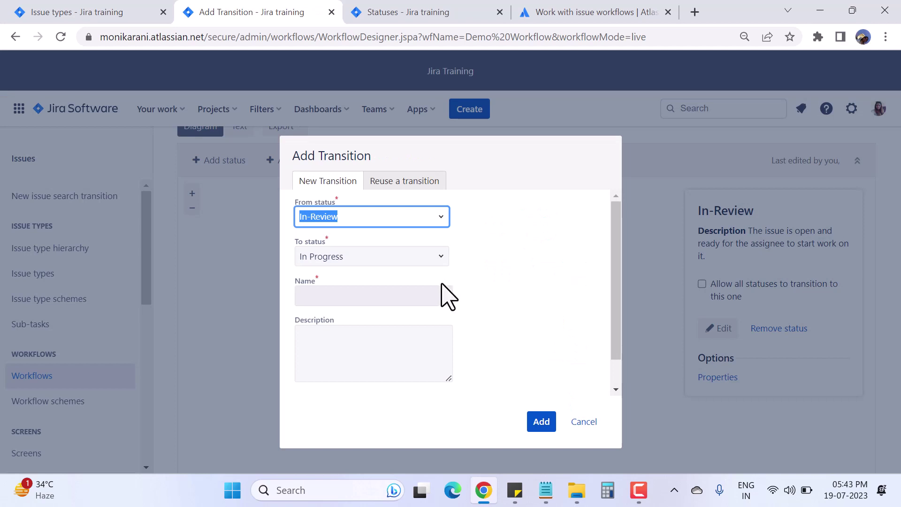
Name the In-Review to In Progress transition 'In Progress' from the autocomplete and add it
{"action": "left_click", "coordinate": [323, 294]}
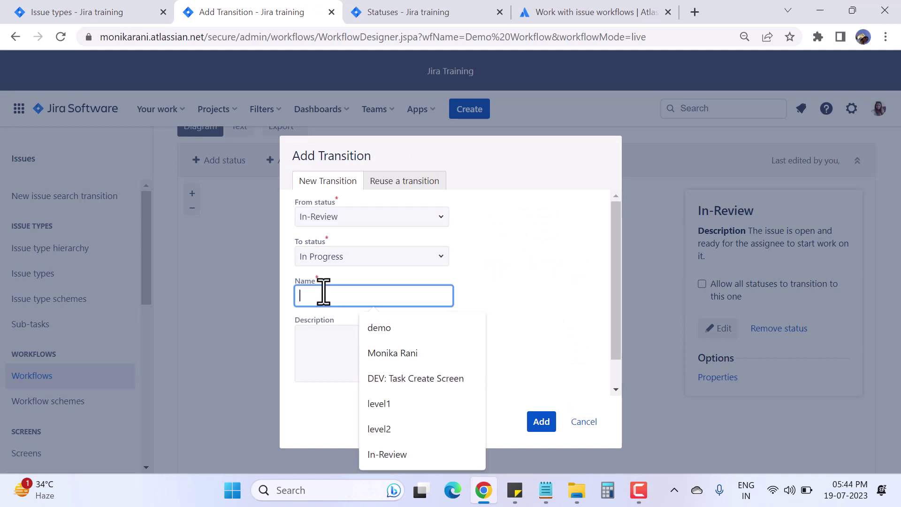
{"action": "type", "text": "In Progress"}
{"action": "left_click", "coordinate": [415, 357]}
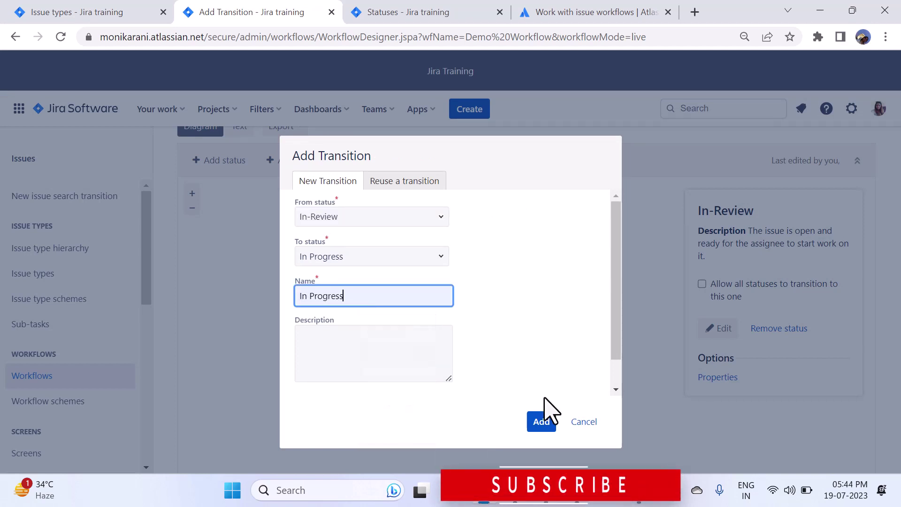
{"action": "left_click", "coordinate": [540, 425]}
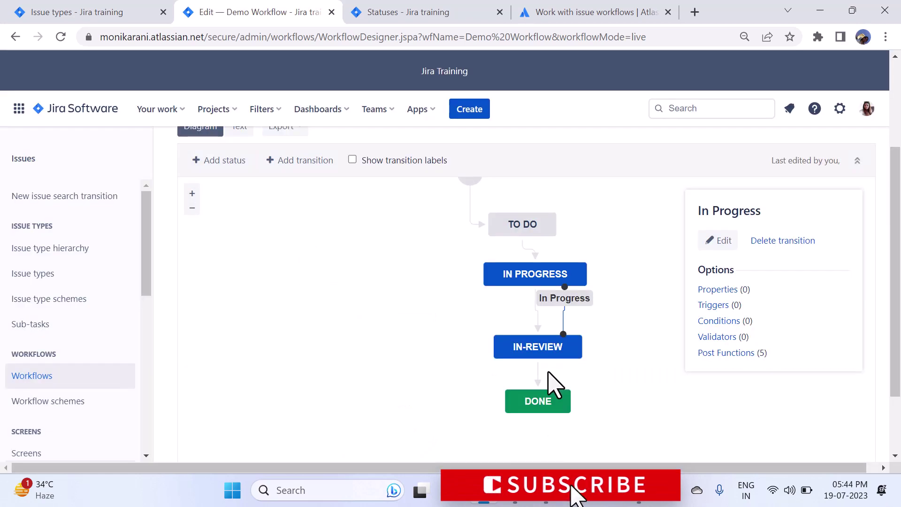
{"action": "left_click", "coordinate": [410, 359]}
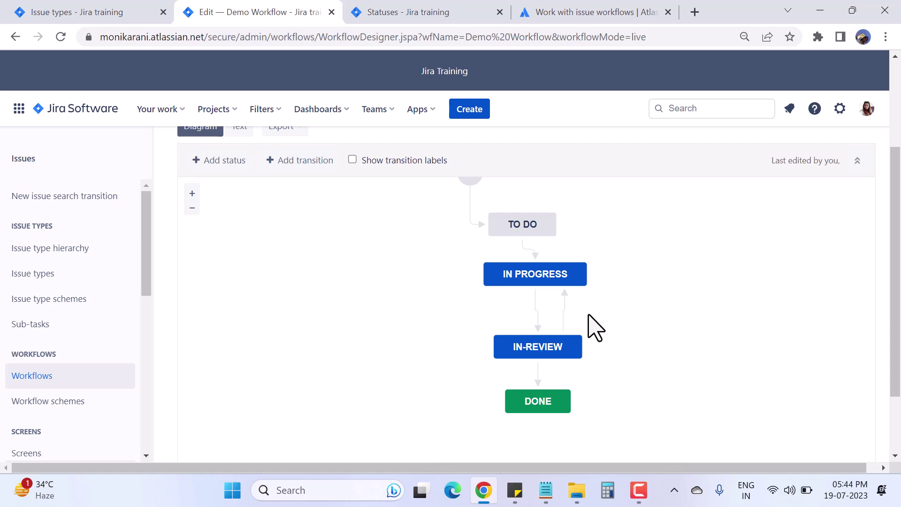
{"action": "scroll", "coordinate": [698, 332], "scroll_direction": "down", "scroll_amount": 2}
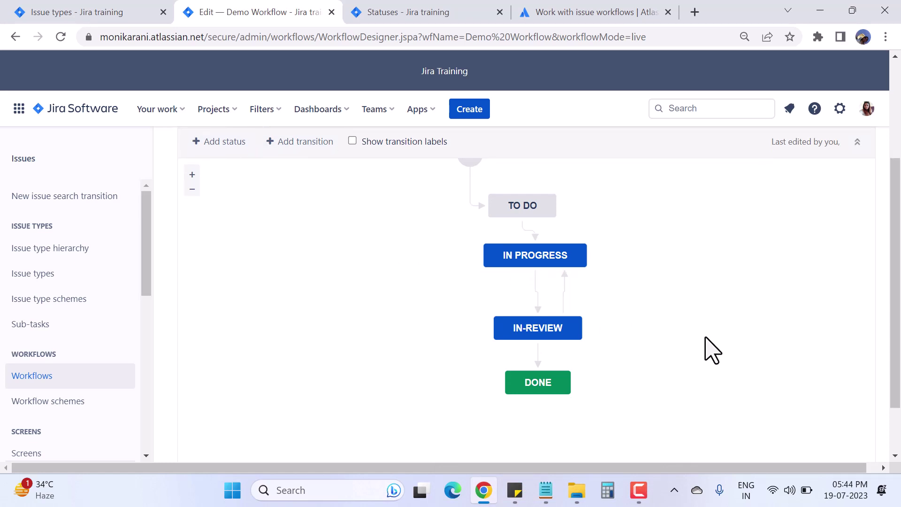
{"action": "scroll", "coordinate": [708, 316], "scroll_direction": "up", "scroll_amount": 1}
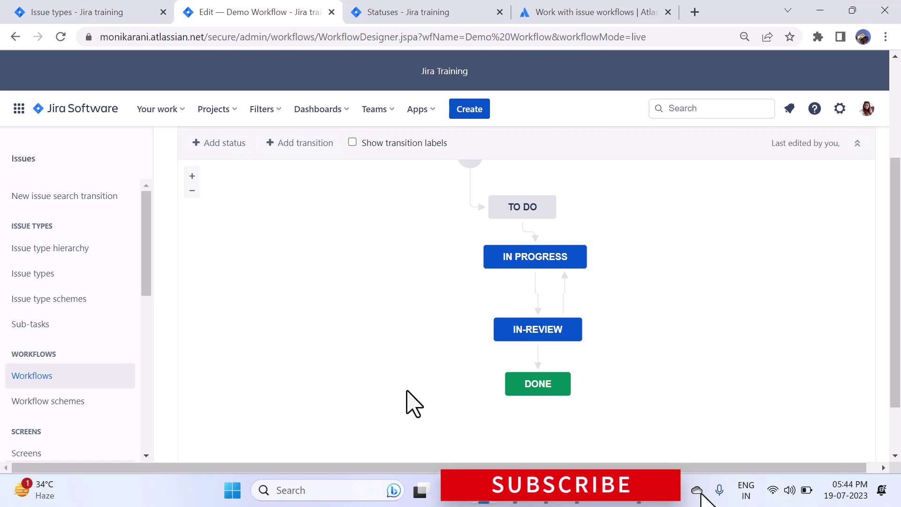
{"action": "scroll", "coordinate": [413, 403], "scroll_direction": "up", "scroll_amount": 3}
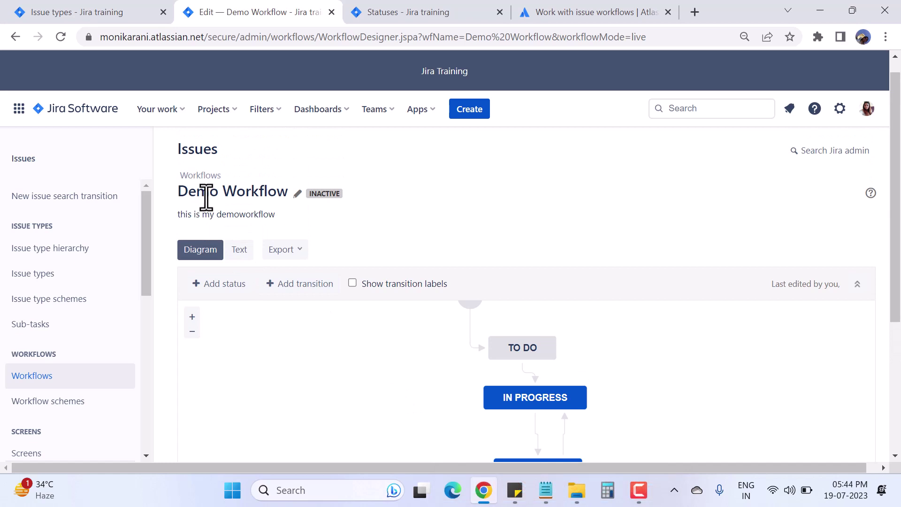
{"action": "left_click_drag", "start_coordinate": [194, 192], "coordinate": [252, 201]}
{"action": "left_click", "coordinate": [451, 226]}
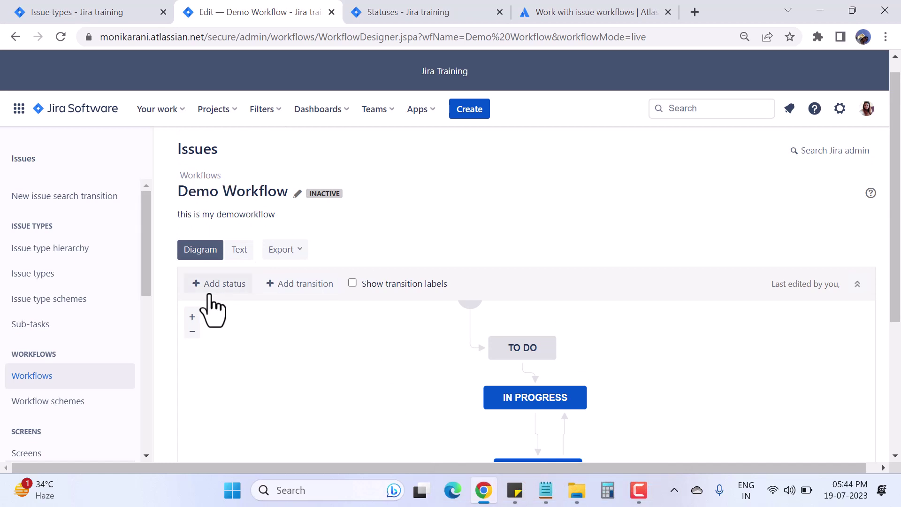
{"action": "scroll", "coordinate": [723, 326], "scroll_direction": "down", "scroll_amount": 2}
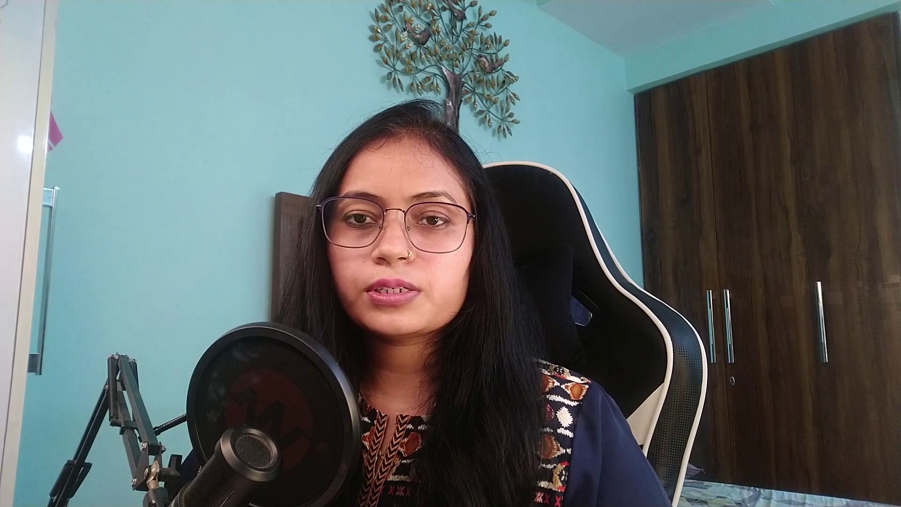